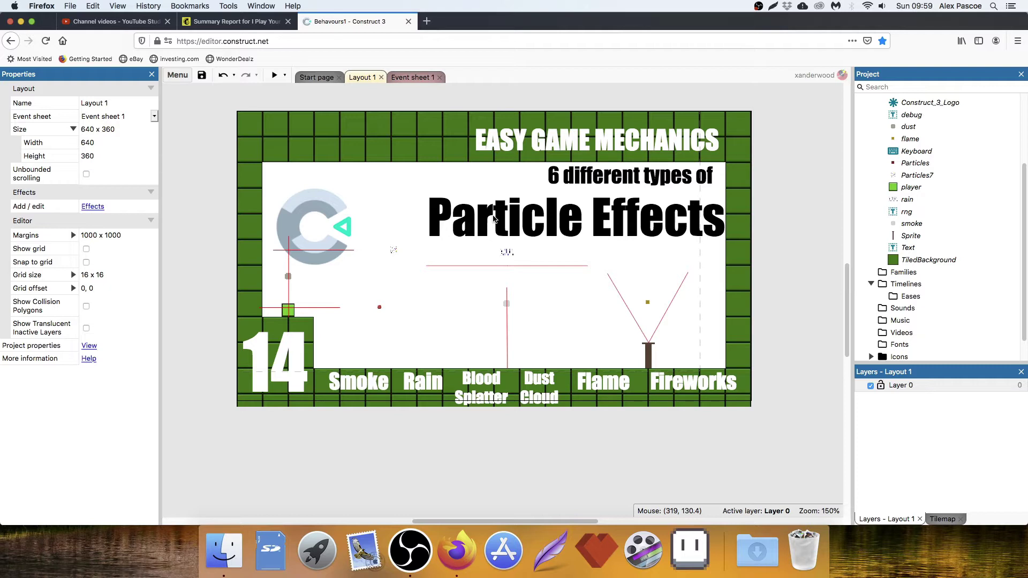
# - Preview the smoke, dust and other particle effects in the layout, selecting each emitter in turn
pyautogui.click(393, 250)
pyautogui.click(83, 488)
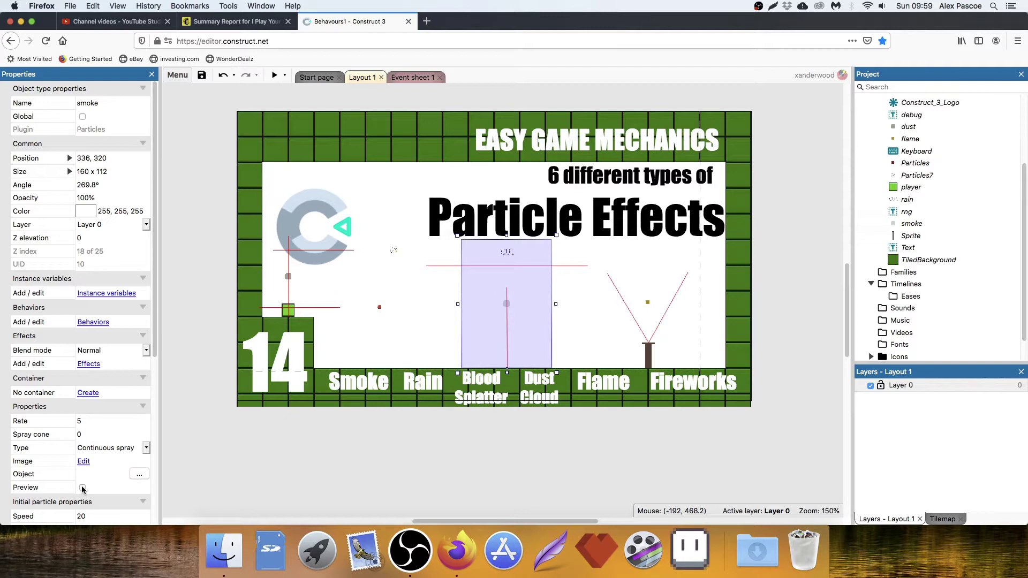
pyautogui.click(82, 488)
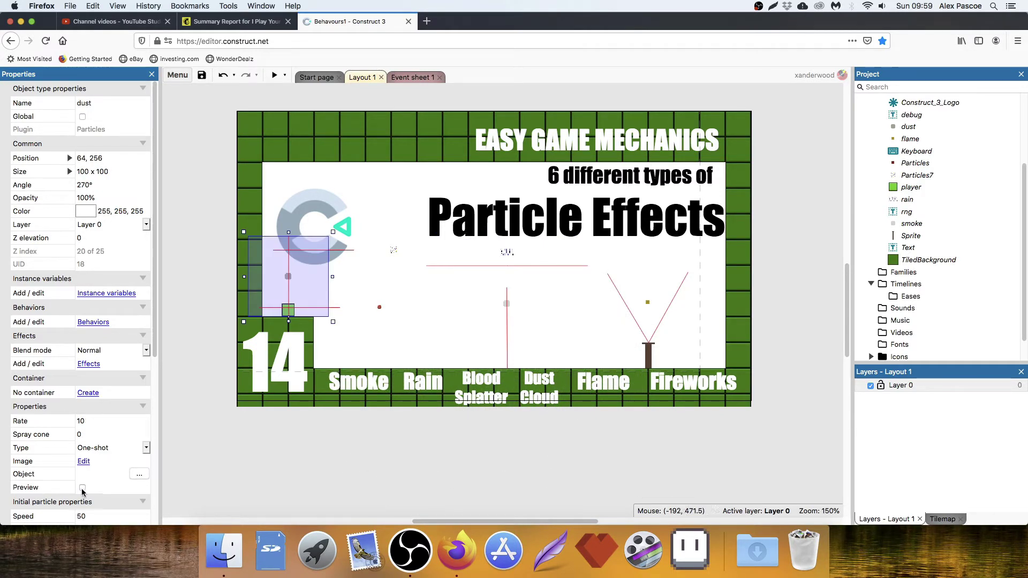
pyautogui.click(82, 488)
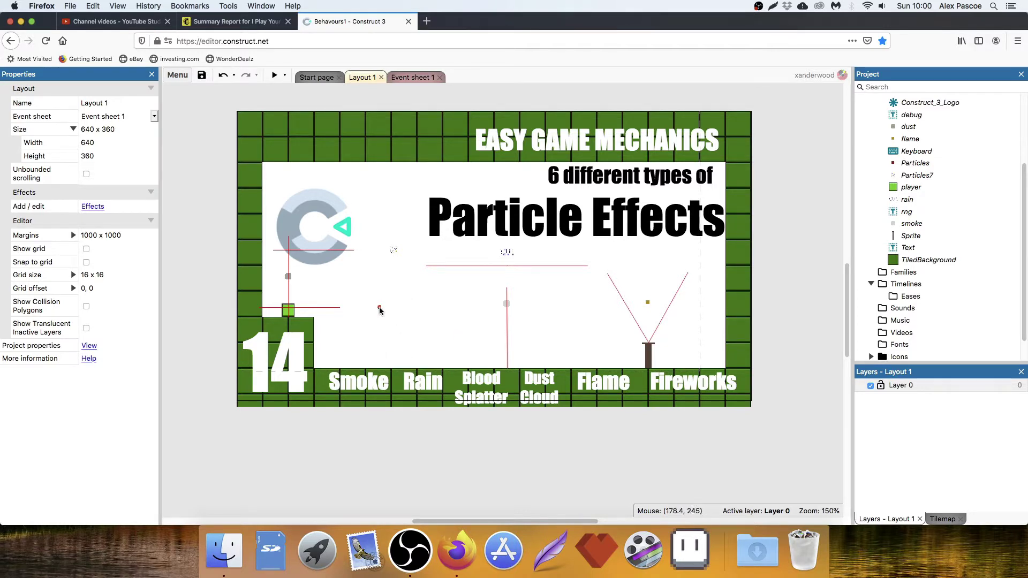
# - Move the blood, Particles7, rain, smoke and flame emitters outside the layout bounds, leaving the dust emitter by the player
pyautogui.moveTo(379, 311); pyautogui.dragTo(341, 464)
pyautogui.moveTo(387, 248); pyautogui.dragTo(439, 453)
pyautogui.moveTo(511, 257); pyautogui.dragTo(578, 479)
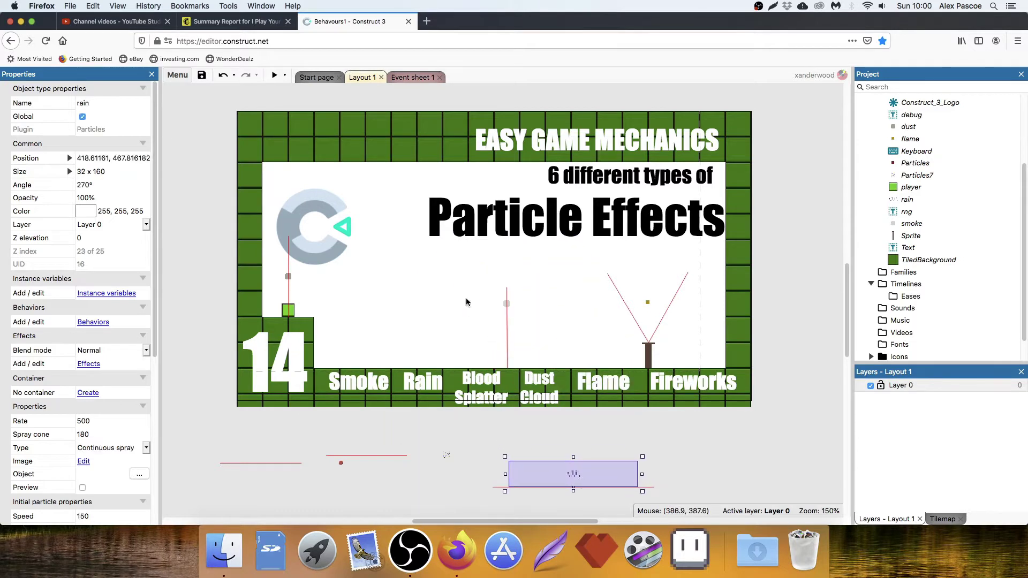
pyautogui.moveTo(508, 304); pyautogui.dragTo(729, 476)
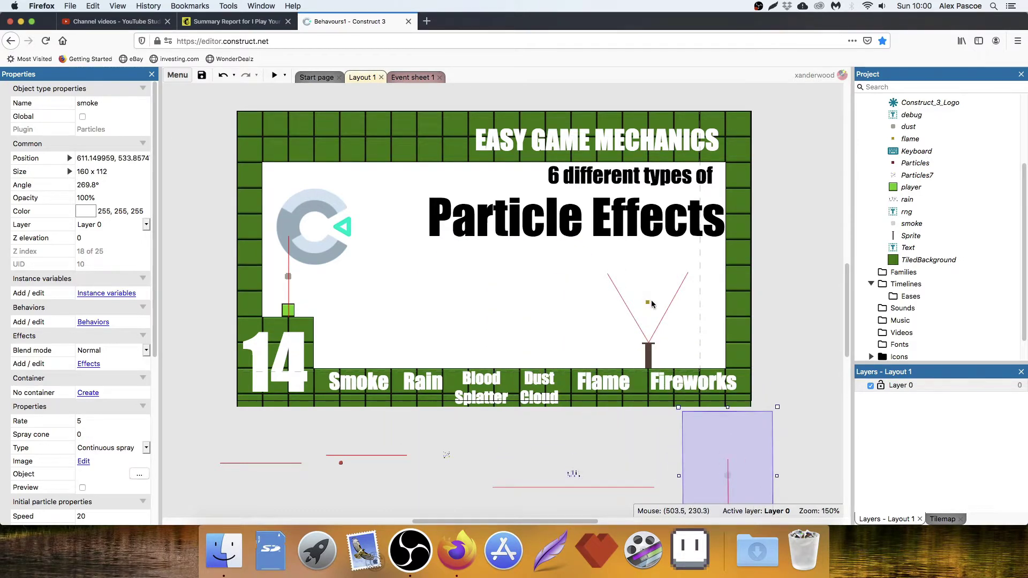
pyautogui.moveTo(651, 303); pyautogui.dragTo(800, 347)
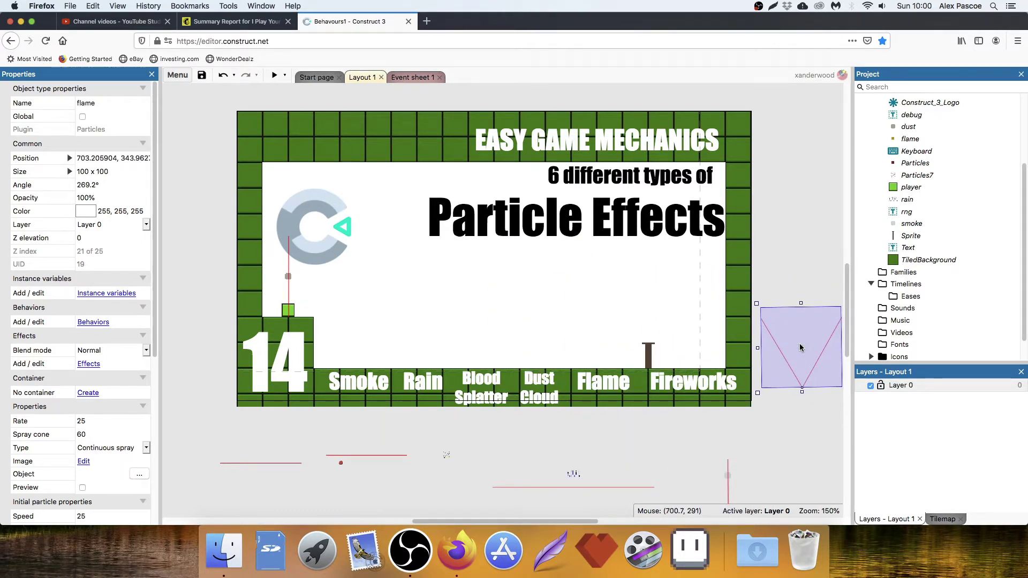
# - Inspect the dust emitter's particle image and its canvas size, and close the image editor without changes
pyautogui.click(289, 277)
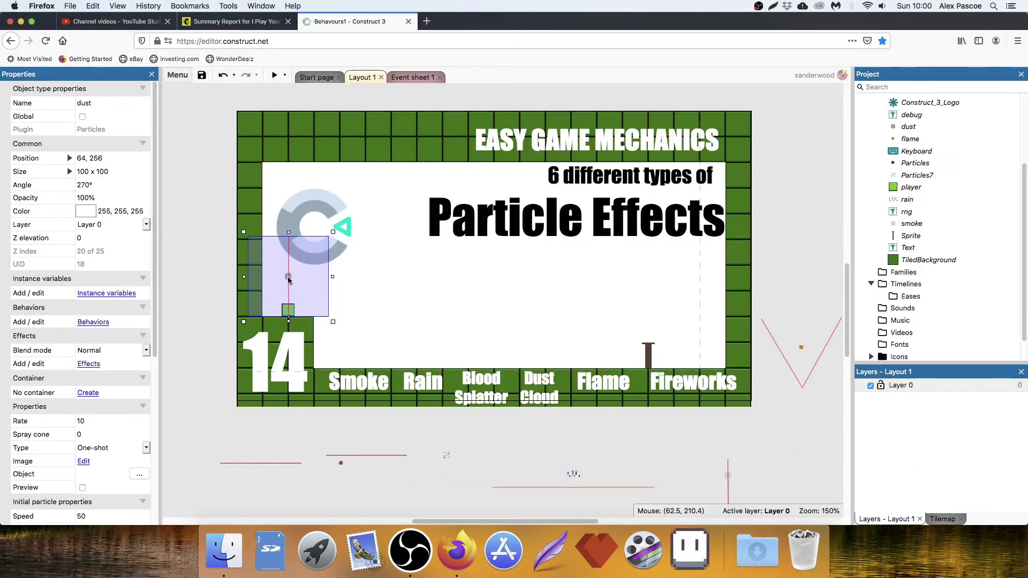
pyautogui.doubleClick(289, 278)
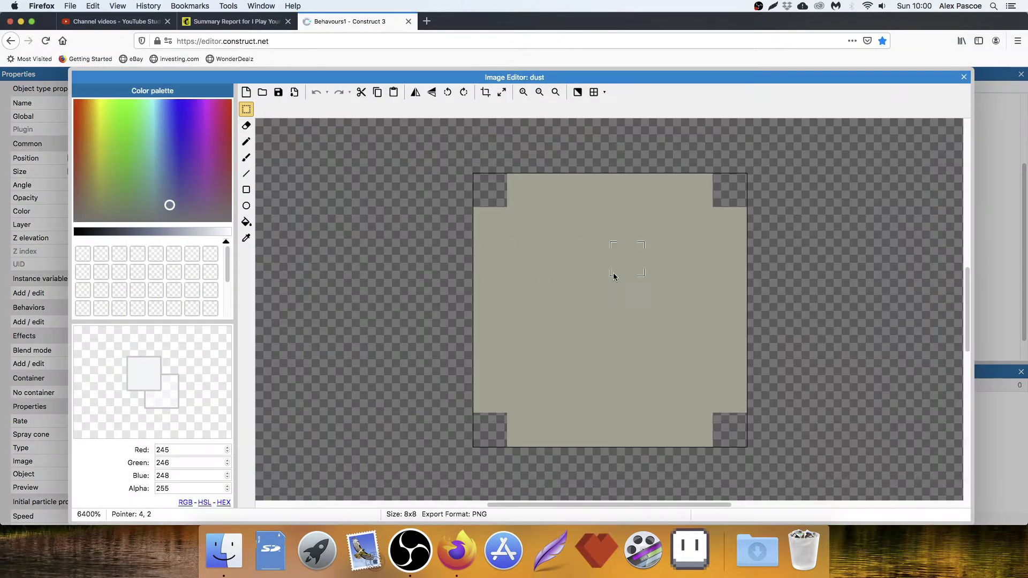
pyautogui.click(501, 92)
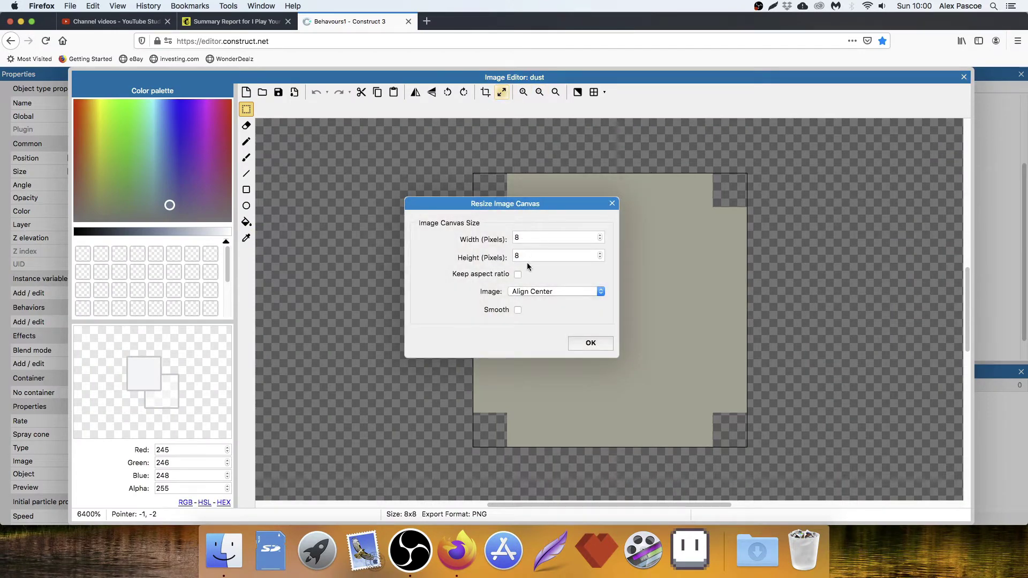
pyautogui.click(612, 203)
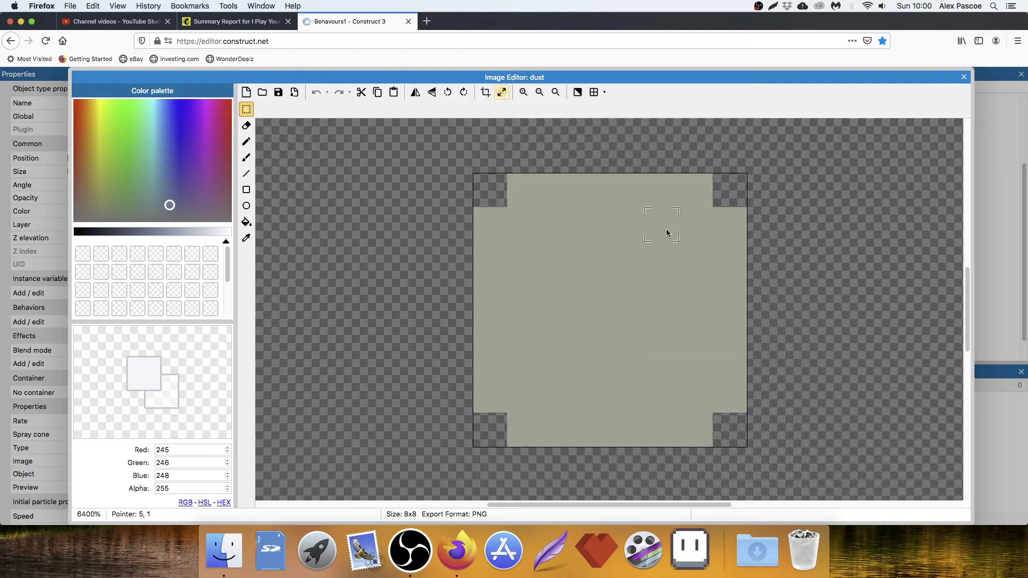
pyautogui.click(964, 77)
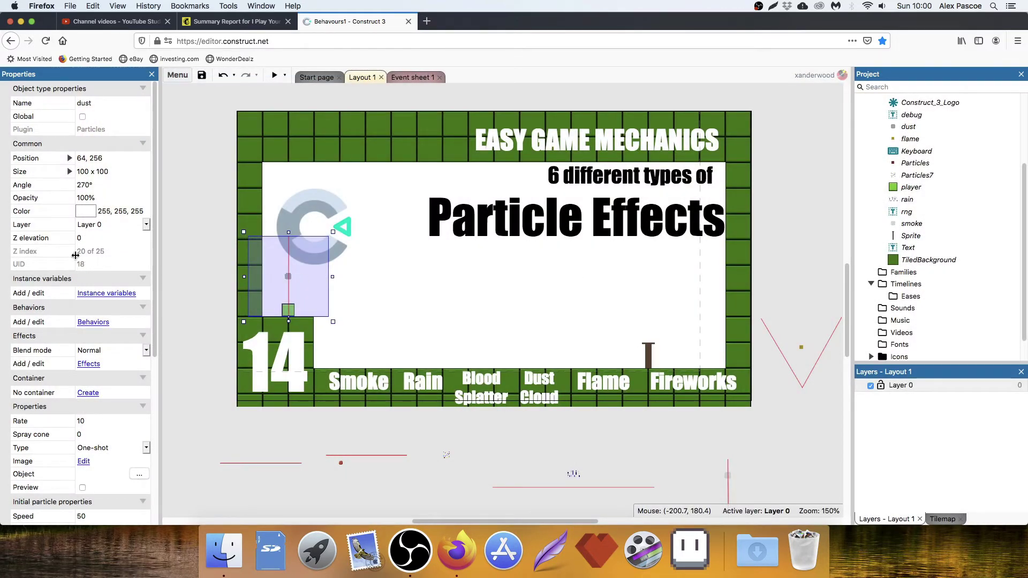
# - Review the dust emitter's rate and spray cone, and rotate the emitter slightly to an angle of about 270.4°
pyautogui.click(182, 265)
pyautogui.click(298, 289)
pyautogui.scroll(-5, 80, 256)
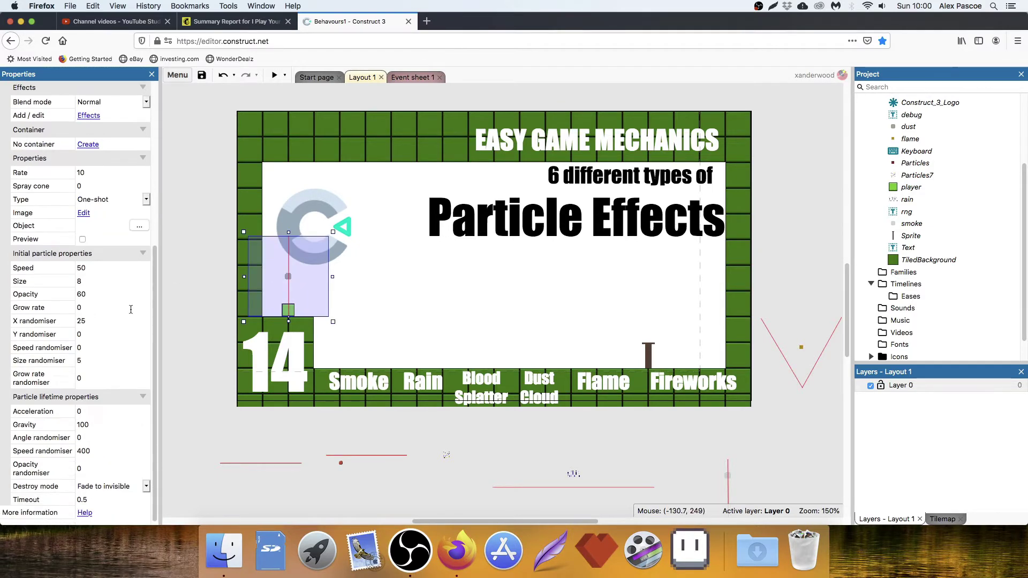
pyautogui.scroll(1, 81, 256)
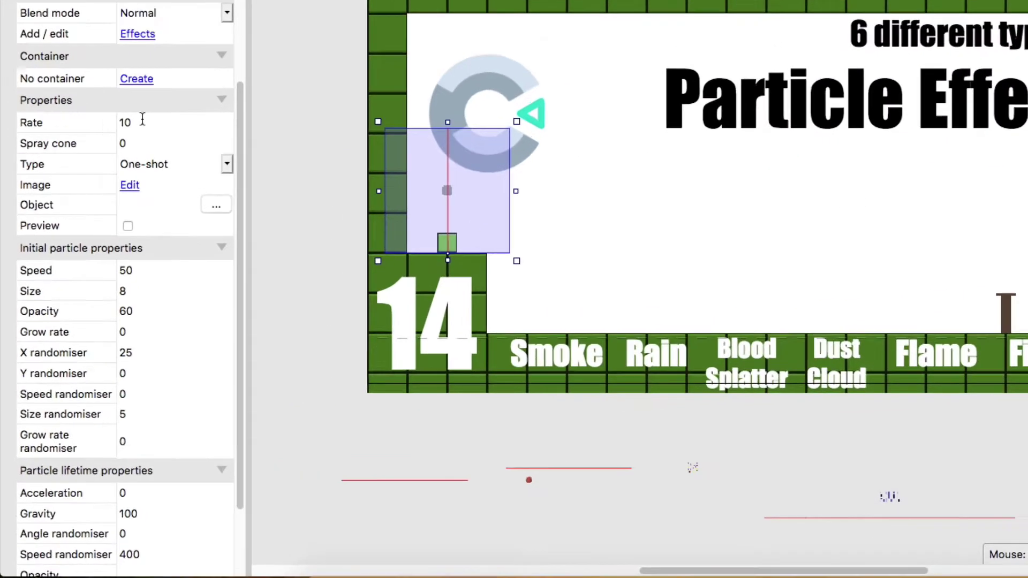
pyautogui.click(108, 232)
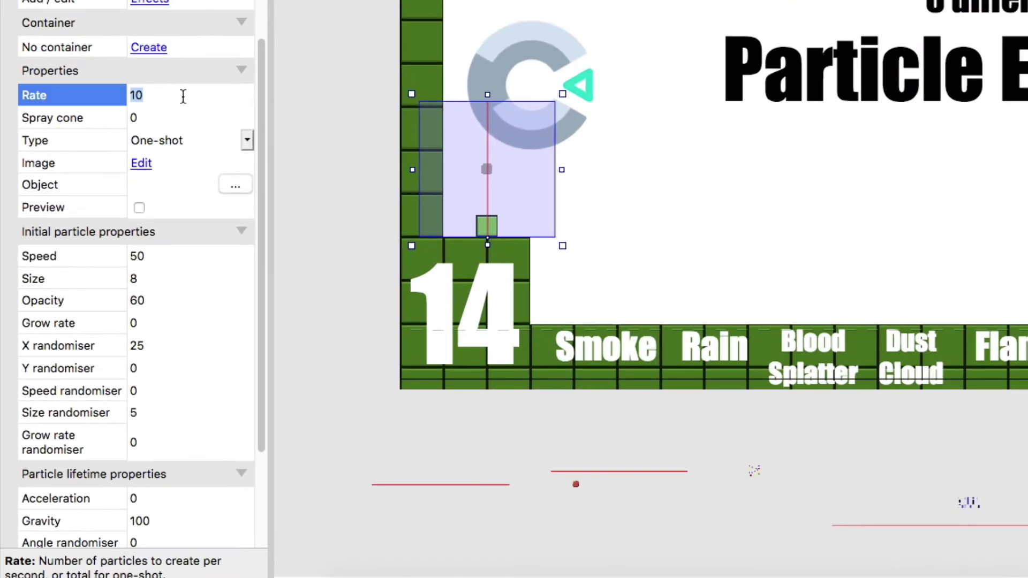
pyautogui.click(144, 119)
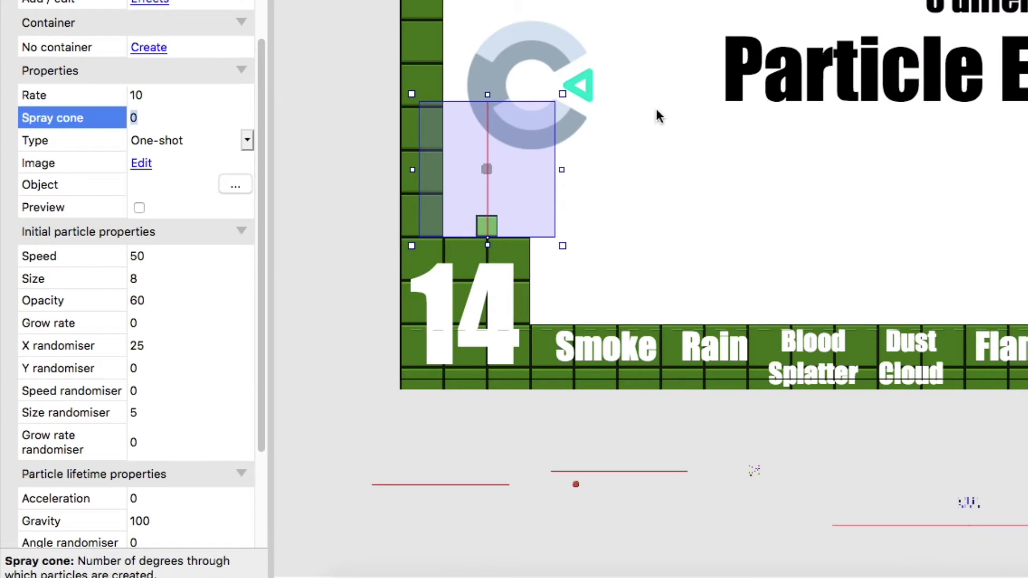
pyautogui.moveTo(564, 87)
pyautogui.mouseDown()
pyautogui.moveTo(661, 188)
pyautogui.moveTo(667, 351)
pyautogui.moveTo(672, 321)
pyautogui.moveTo(605, 182)
pyautogui.moveTo(514, 158)
pyautogui.moveTo(527, 161)
pyautogui.mouseUp()
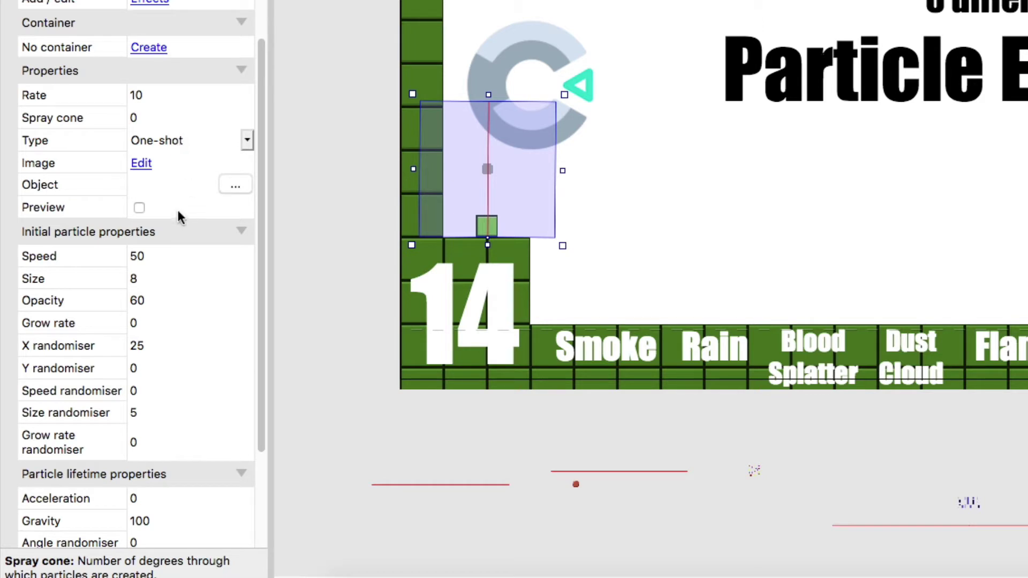
# - Examine the dust emitter's initial particle and particle lifetime properties down to the timeout, and preview the effect
pyautogui.scroll(-5, 140, 241)
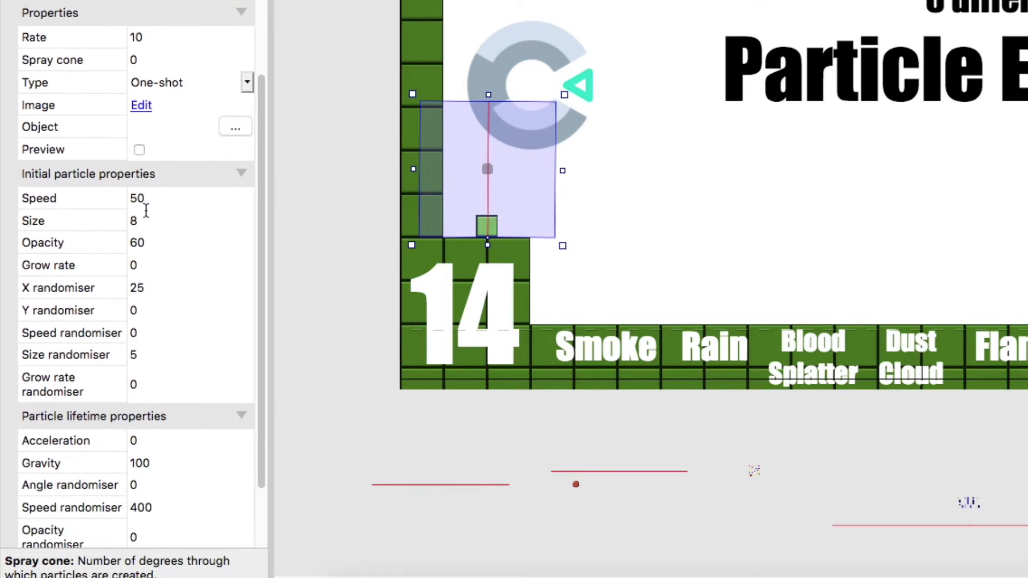
pyautogui.scroll(-1, 148, 182)
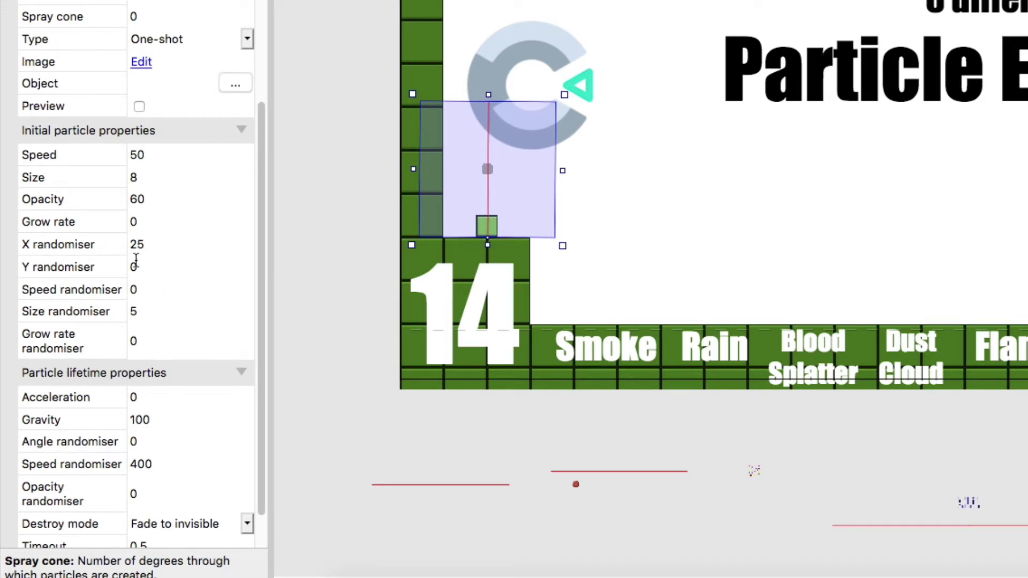
pyautogui.scroll(-3, 162, 263)
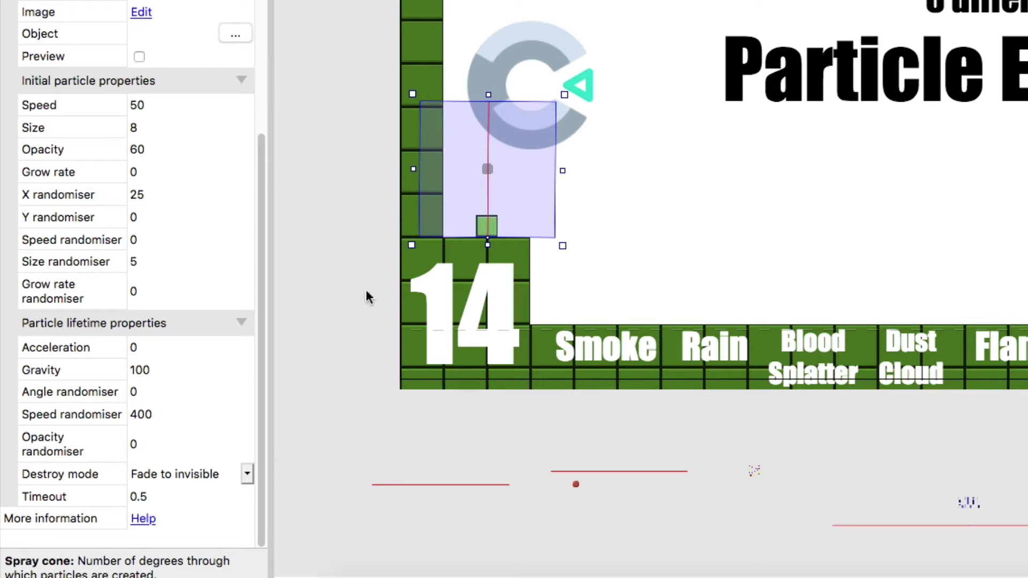
pyautogui.scroll(5, 114, 277)
pyautogui.scroll(-5, 131, 285)
pyautogui.click(158, 496)
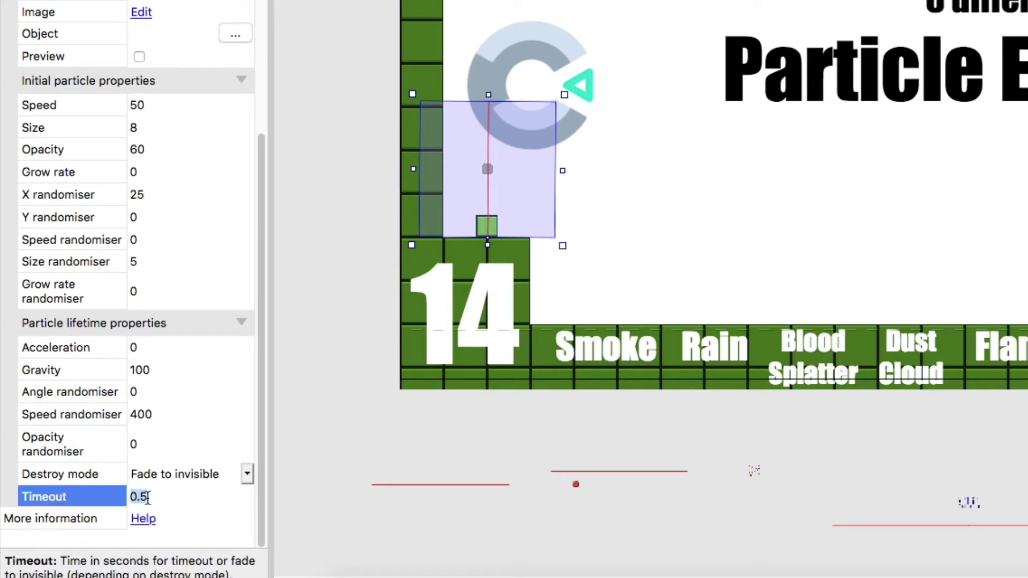
pyautogui.click(138, 57)
pyautogui.click(342, 109)
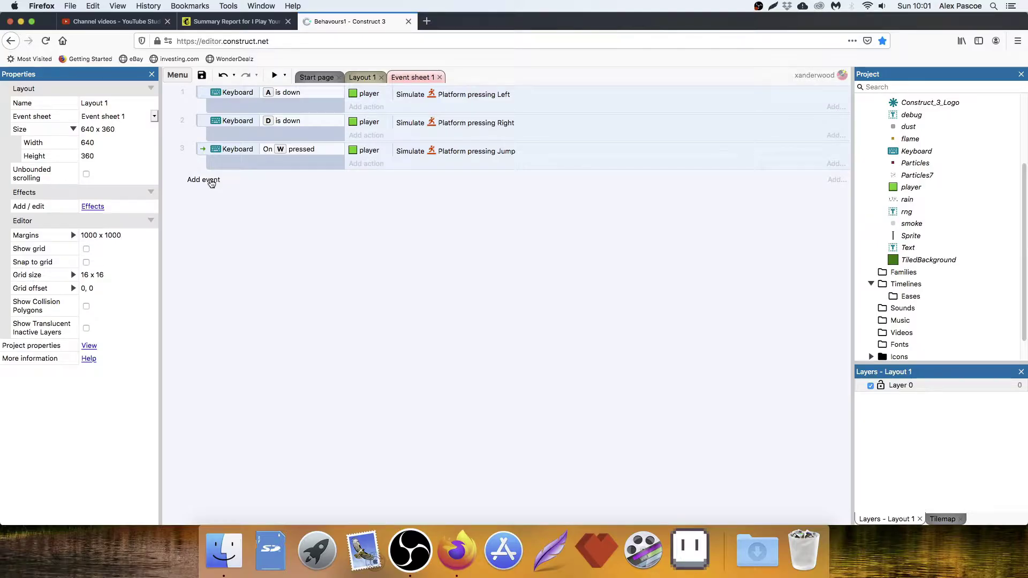
# - Add an event to the event sheet with the player's Platform On landed condition
pyautogui.click(206, 180)
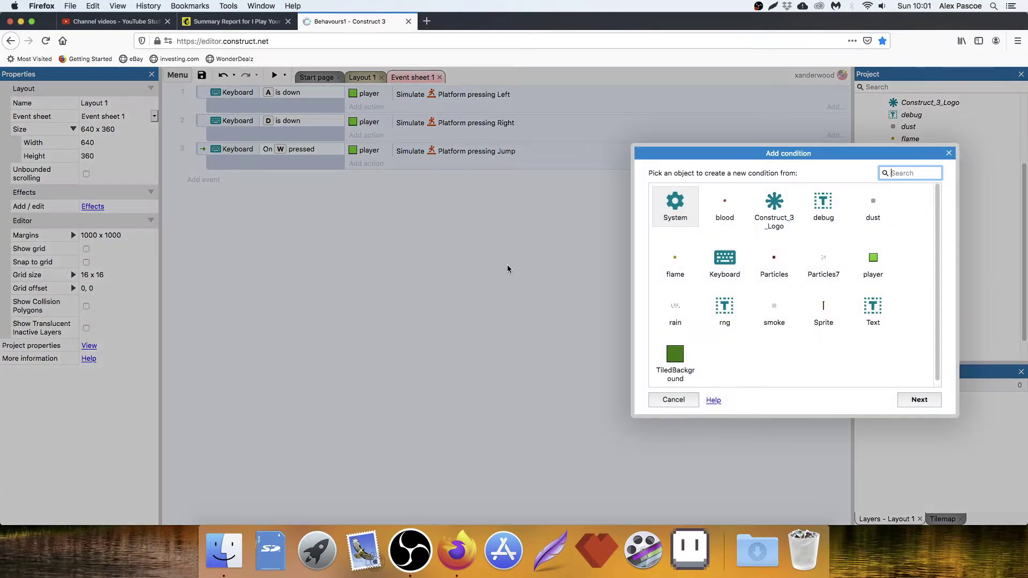
pyautogui.doubleClick(873, 259)
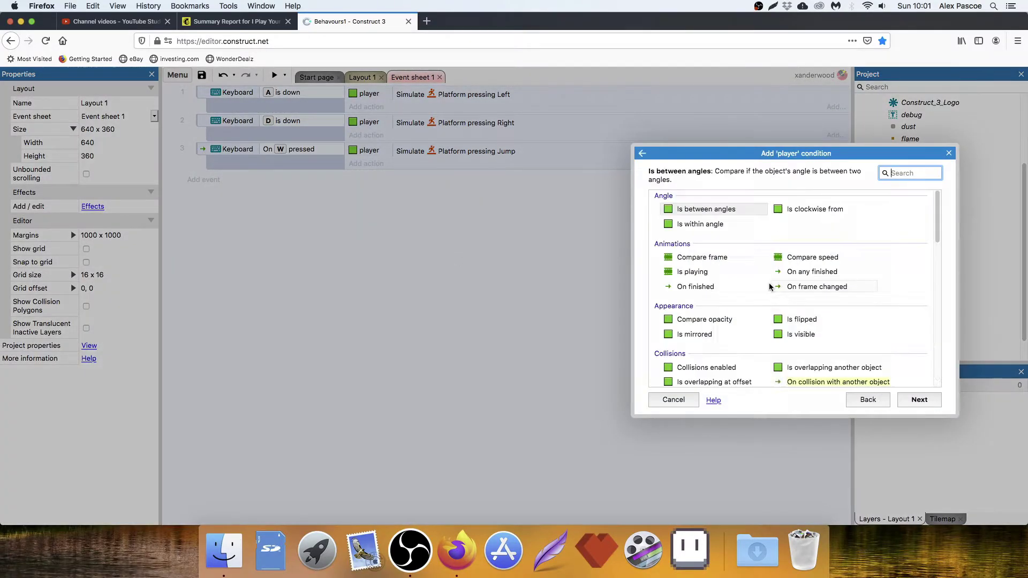
pyautogui.scroll(-5, 767, 292)
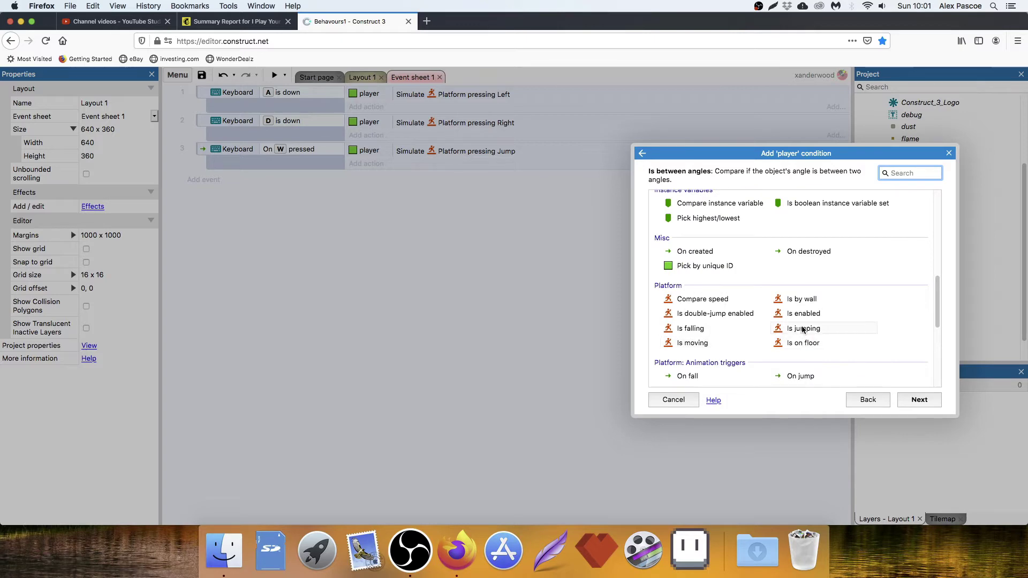
pyautogui.scroll(-1, 758, 311)
pyautogui.doubleClick(693, 356)
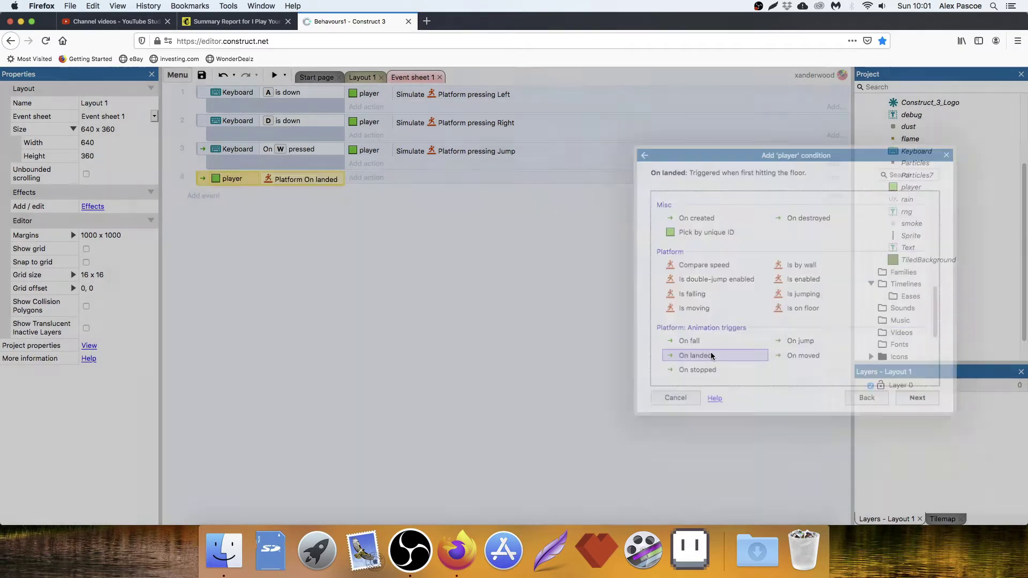
# - Add a player action to the On landed event that spawns the dust object on layer 0 at image point 0
pyautogui.click(363, 180)
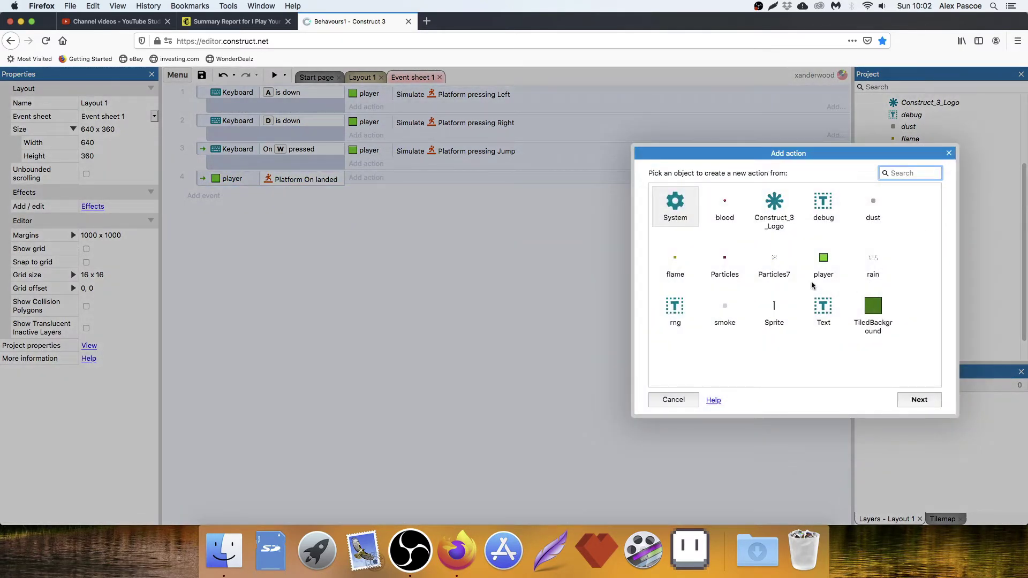
pyautogui.doubleClick(820, 268)
pyautogui.write('spawn')
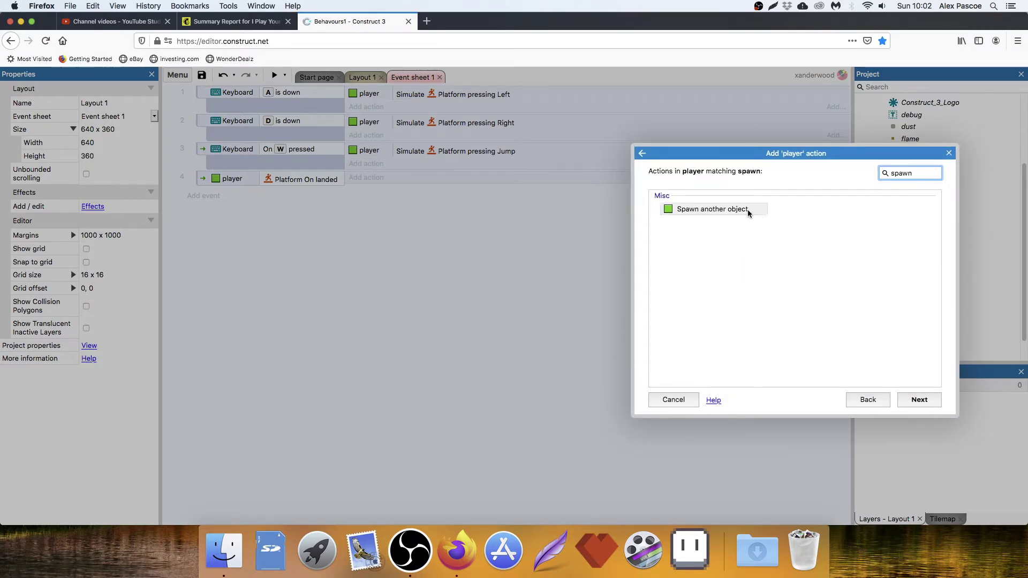
pyautogui.doubleClick(747, 212)
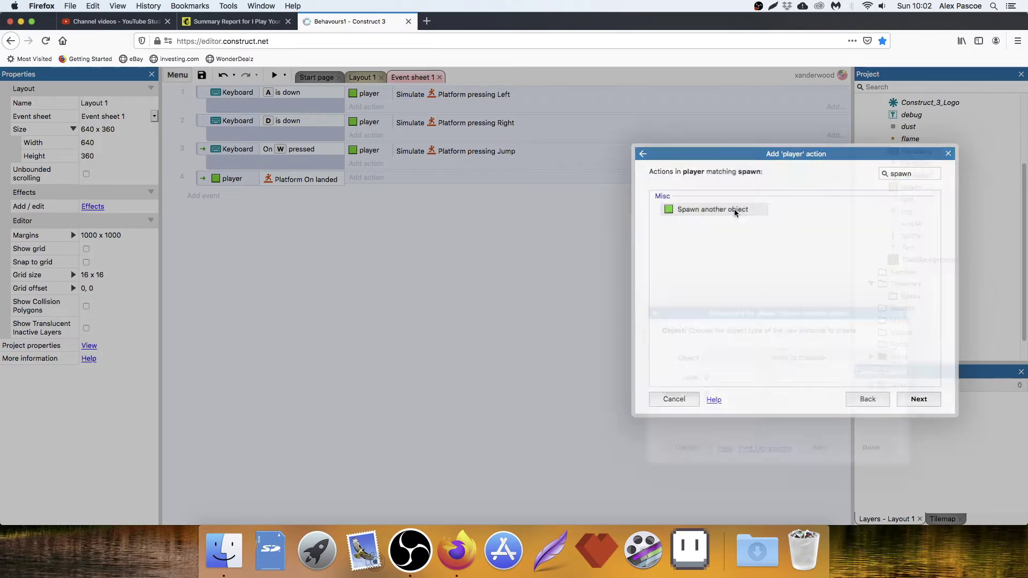
pyautogui.click(784, 360)
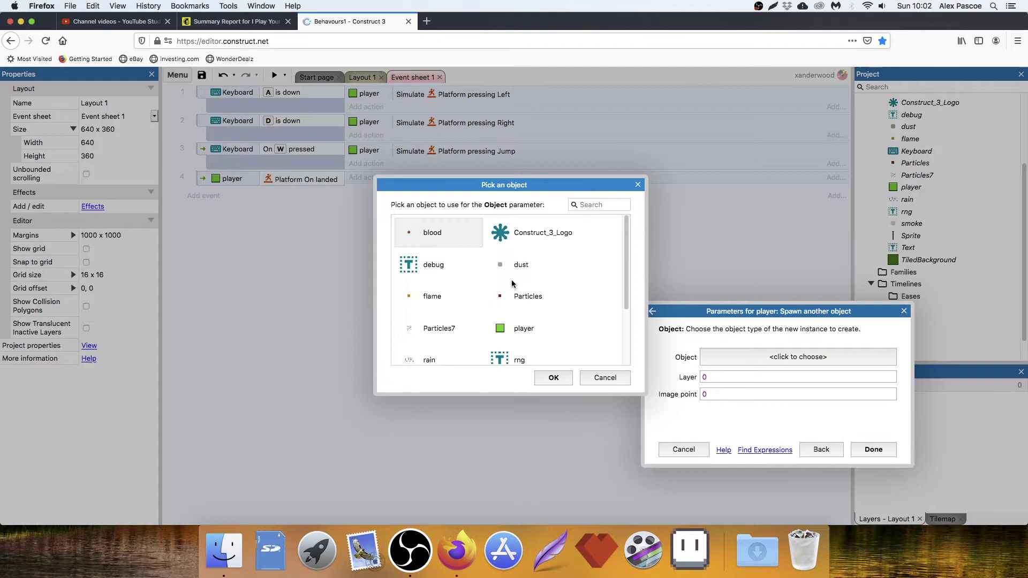
pyautogui.scroll(-2, 506, 278)
pyautogui.doubleClick(519, 227)
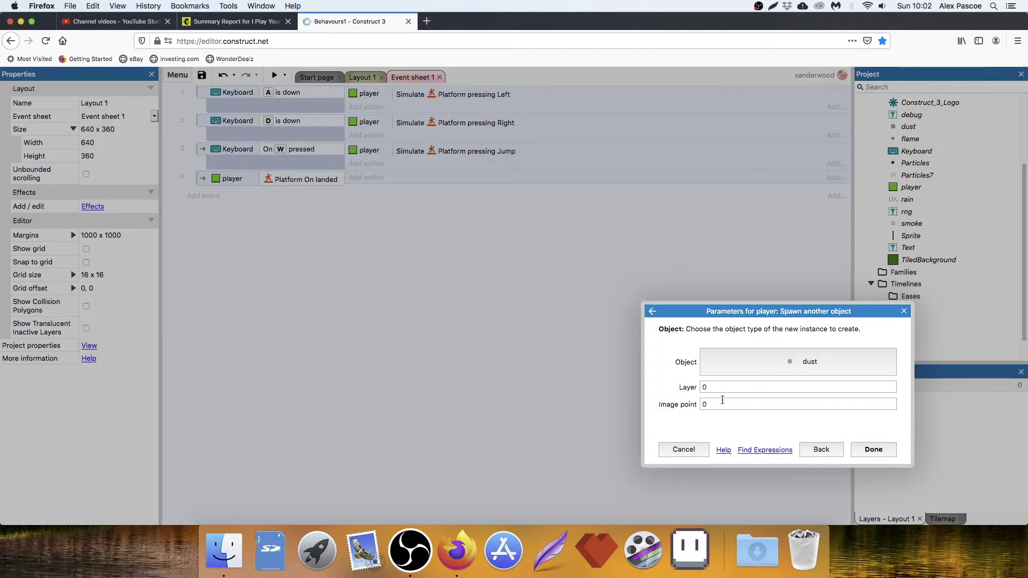
pyautogui.click(862, 455)
# - Run the game preview and move and jump the player around to test the dust on landing, and close it
pyautogui.press('F5')
pyautogui.press('w')
pyautogui.press('d')
pyautogui.press('w')
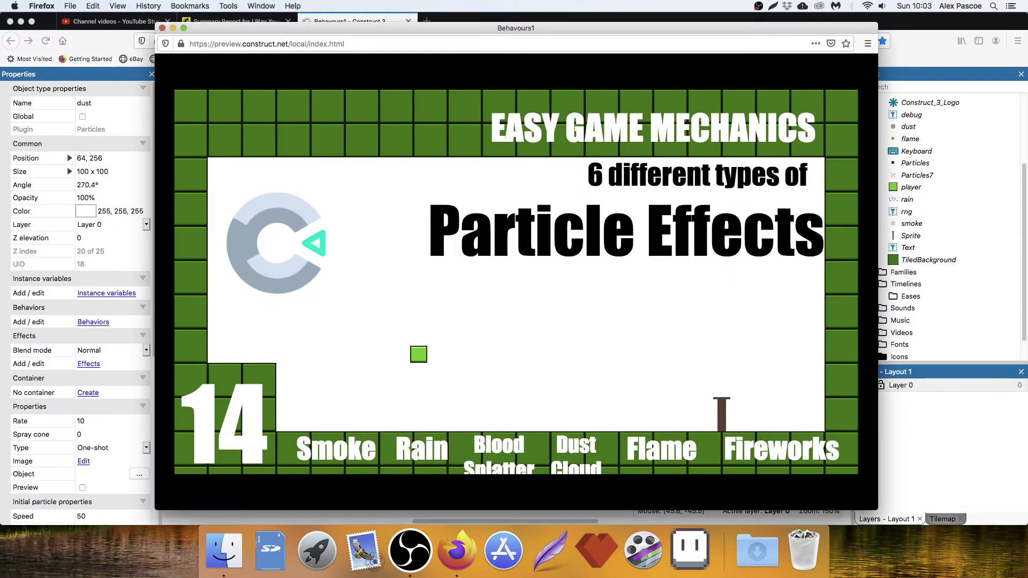
pyautogui.press('w')
pyautogui.press('w')
pyautogui.press('a')
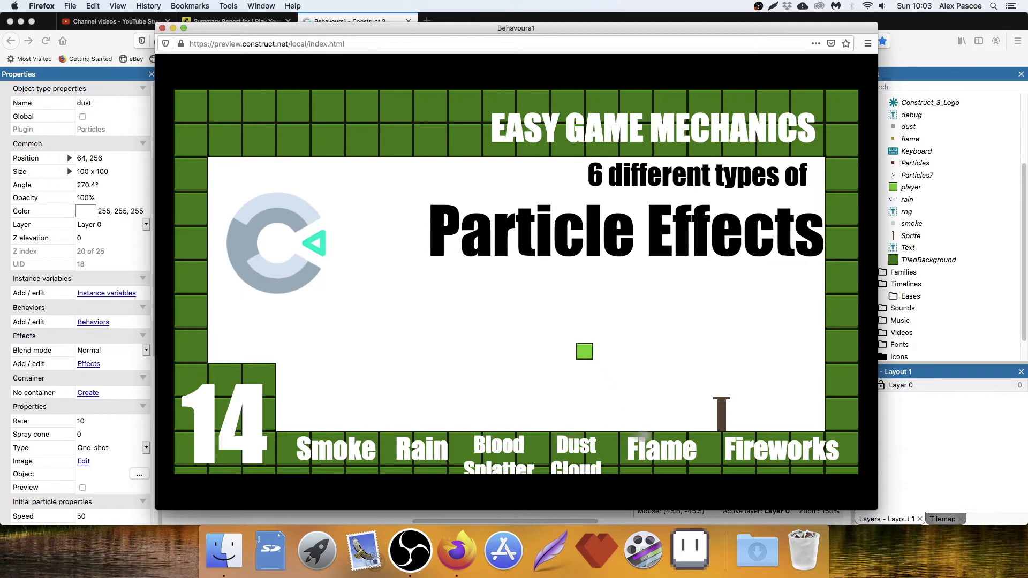
pyautogui.press('super+w')
# - Move the blood emitter into the layout at about 171, 203 and place the player on the floor below it
pyautogui.moveTo(343, 455); pyautogui.dragTo(421, 306)
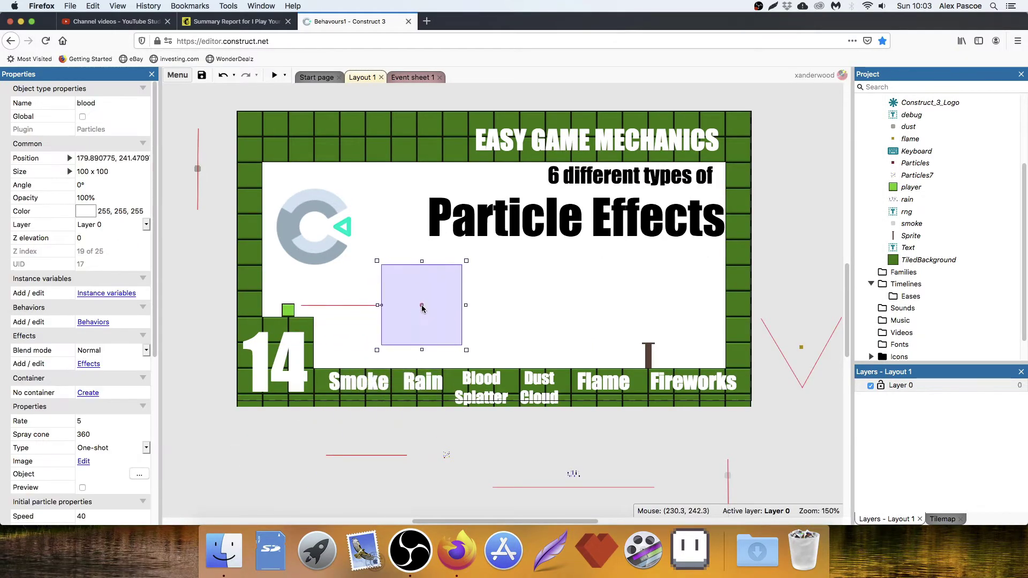
pyautogui.moveTo(288, 310); pyautogui.dragTo(406, 364)
pyautogui.moveTo(424, 308); pyautogui.dragTo(416, 271)
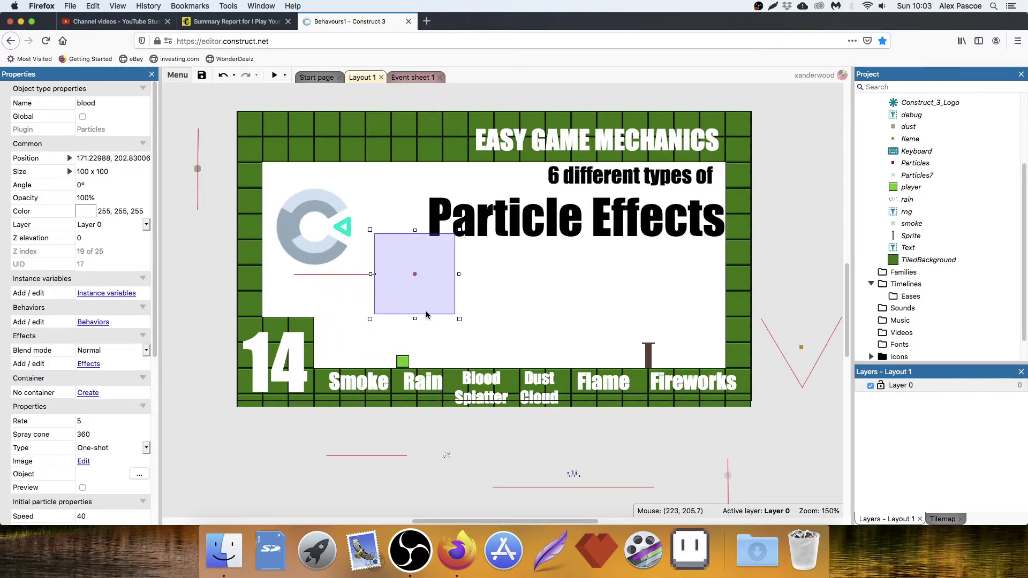
# - Add an event to the event sheet with the Keyboard On key pressed condition for the Space key
pyautogui.click(410, 78)
pyautogui.click(210, 208)
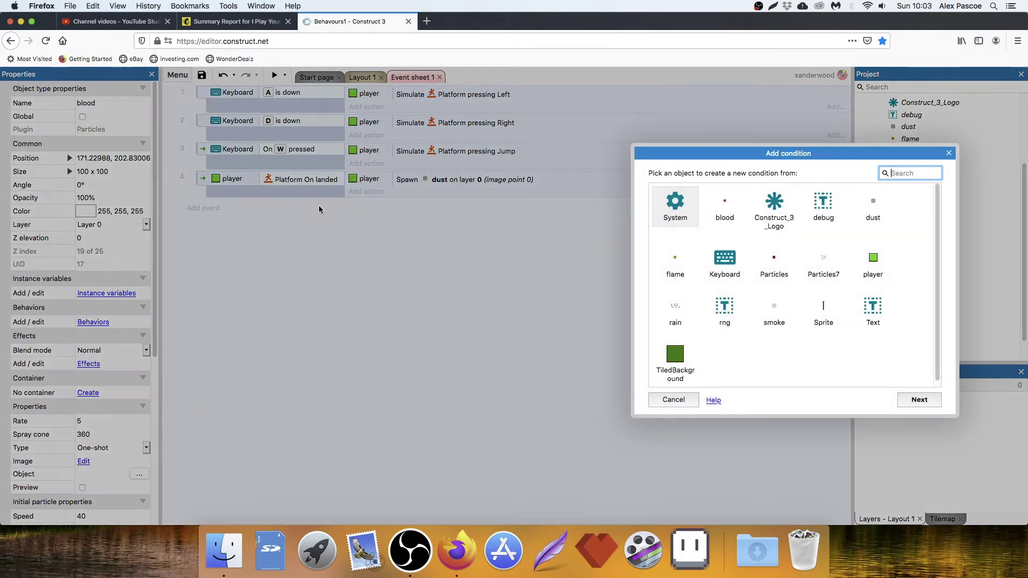
pyautogui.doubleClick(724, 262)
pyautogui.doubleClick(802, 272)
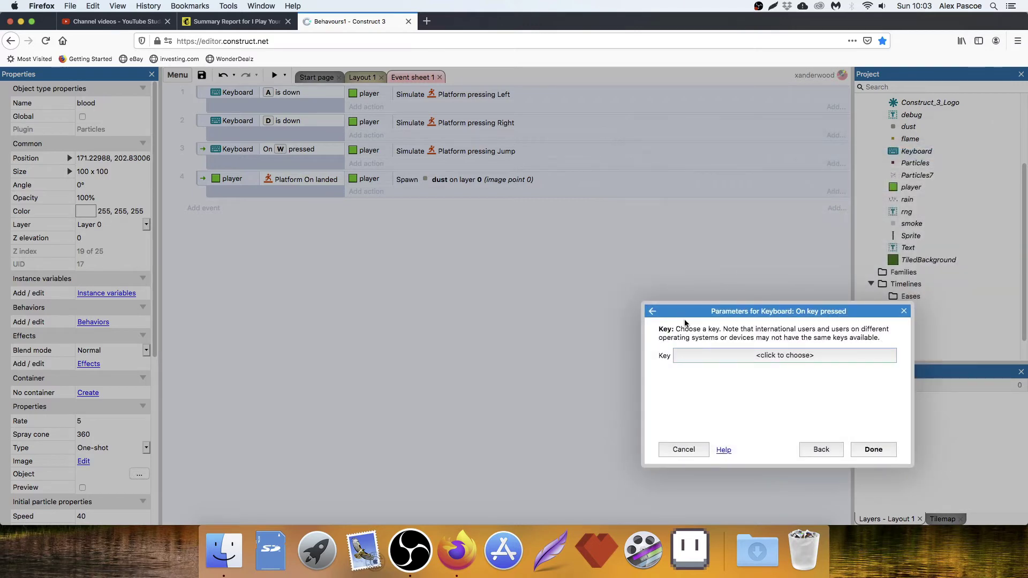
pyautogui.click(724, 357)
pyautogui.press('space')
pyautogui.click(514, 338)
pyautogui.click(870, 449)
# - Add a player action to the On Space pressed event that spawns the blood object on layer 0 at image point 0
pyautogui.click(379, 207)
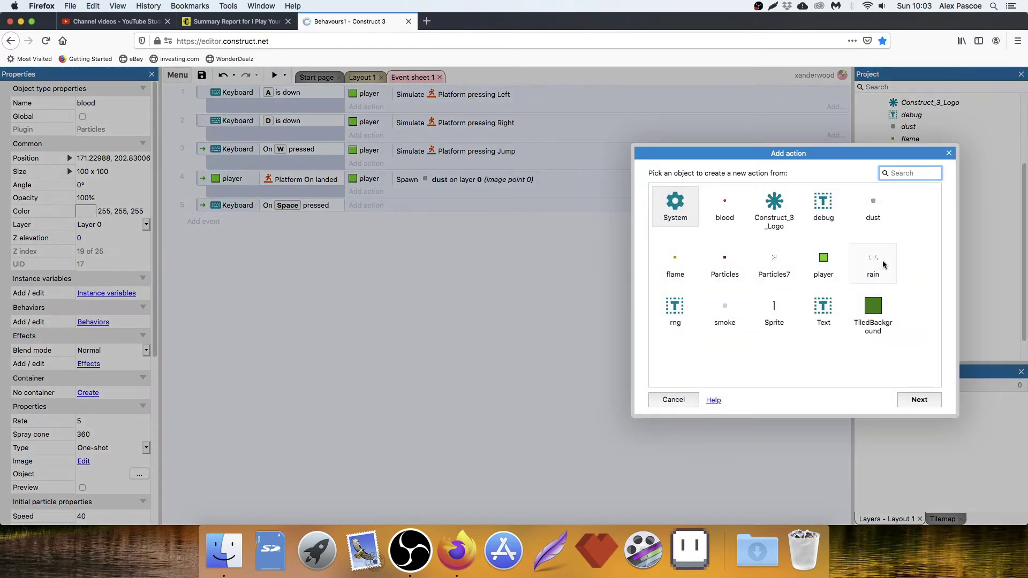
pyautogui.doubleClick(835, 259)
pyautogui.write('spawn')
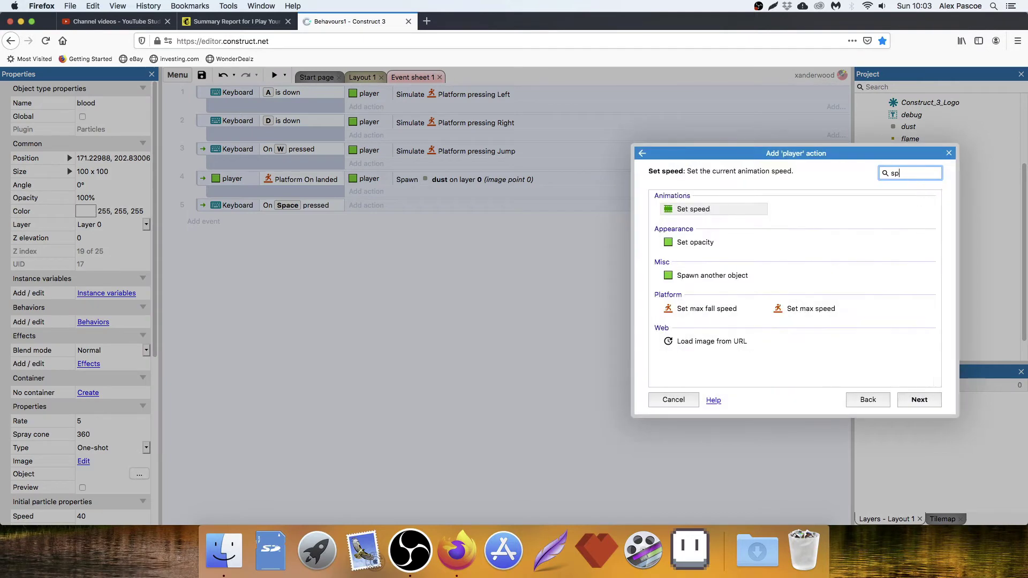
pyautogui.doubleClick(730, 209)
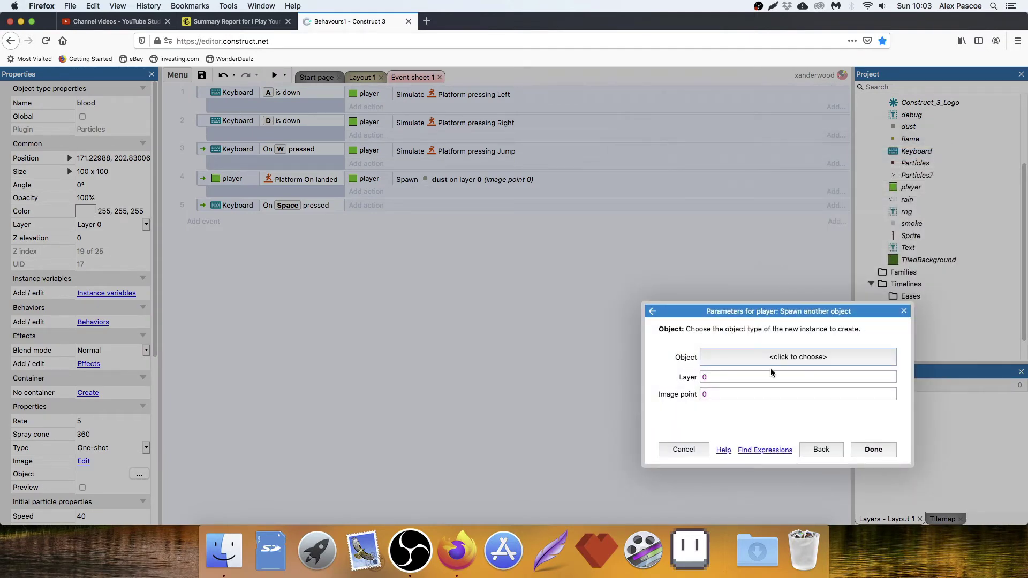
pyautogui.click(769, 357)
pyautogui.scroll(-2, 505, 280)
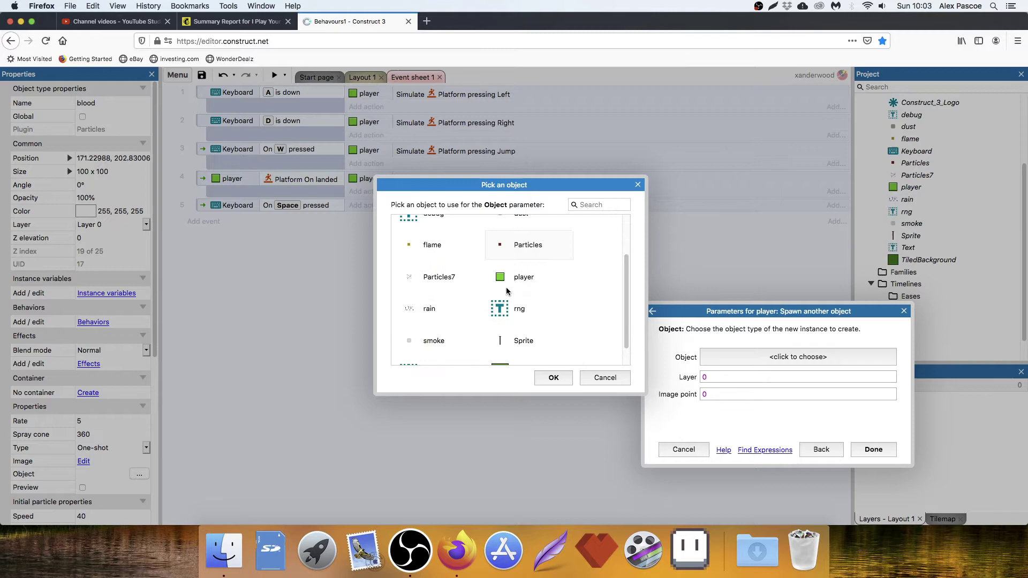
pyautogui.scroll(2, 482, 267)
pyautogui.doubleClick(436, 235)
pyautogui.click(872, 449)
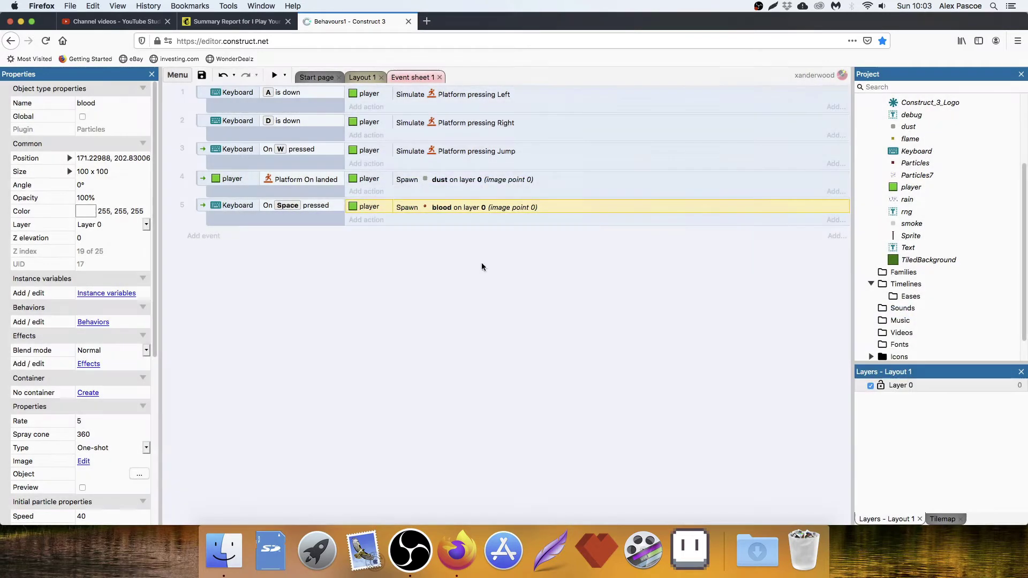
# - Run the game preview and move and jump the player around while triggering the blood splatter to test it
pyautogui.press('F5')
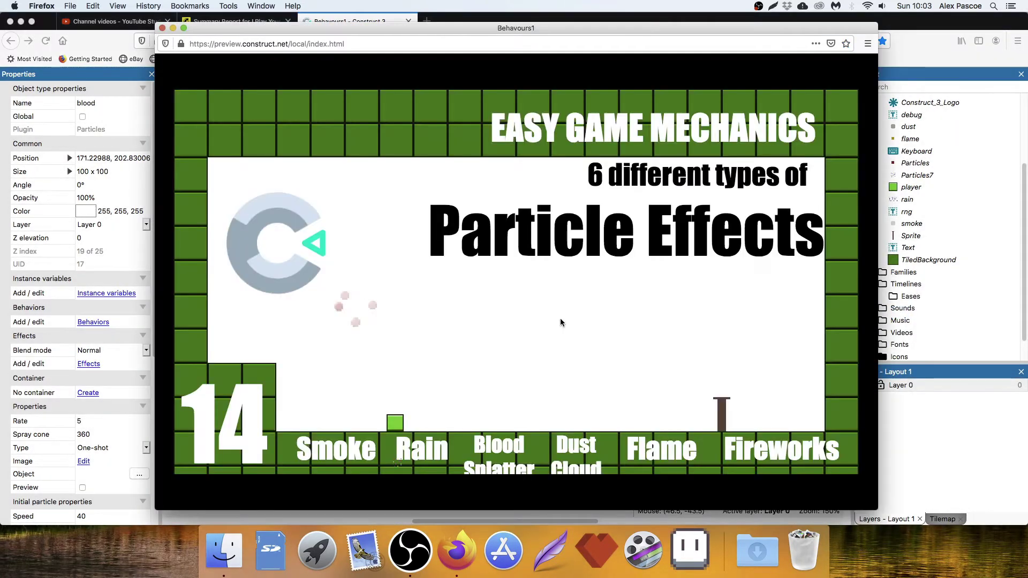
pyautogui.press('Right')
pyautogui.press('Left')
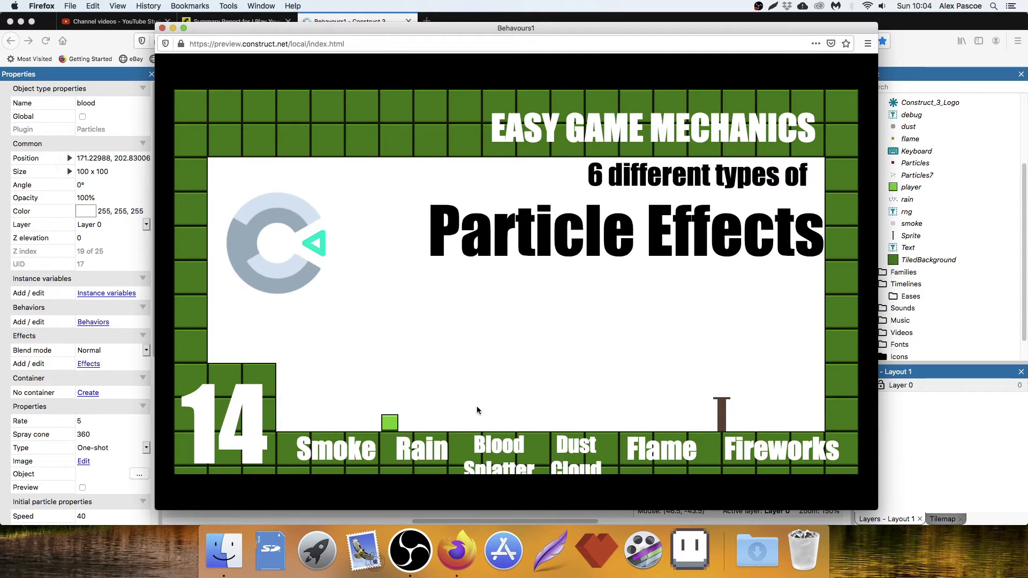
pyautogui.press('Right')
pyautogui.press('Up')
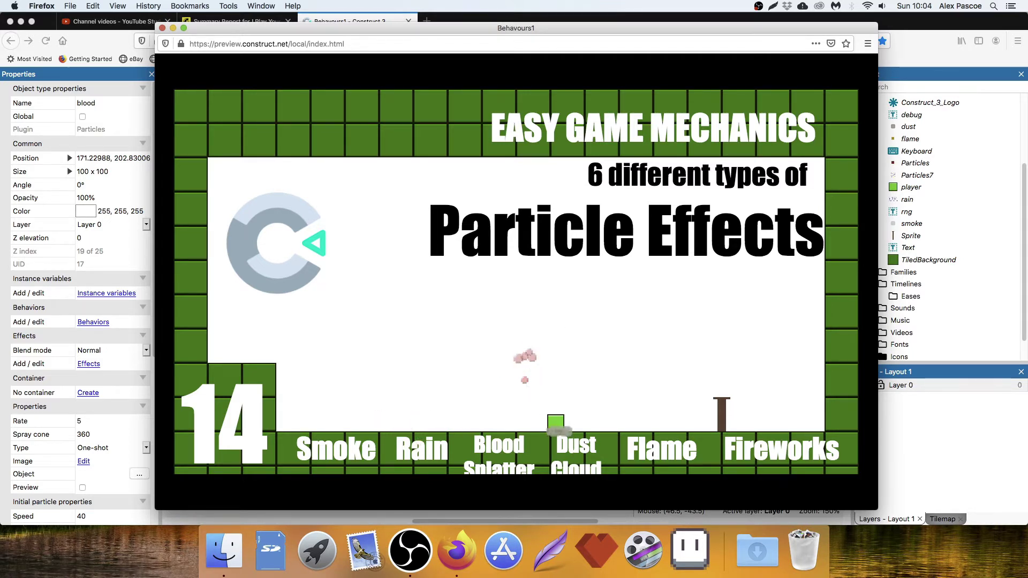
pyautogui.press('Left')
pyautogui.press('Up')
pyautogui.press('Up')
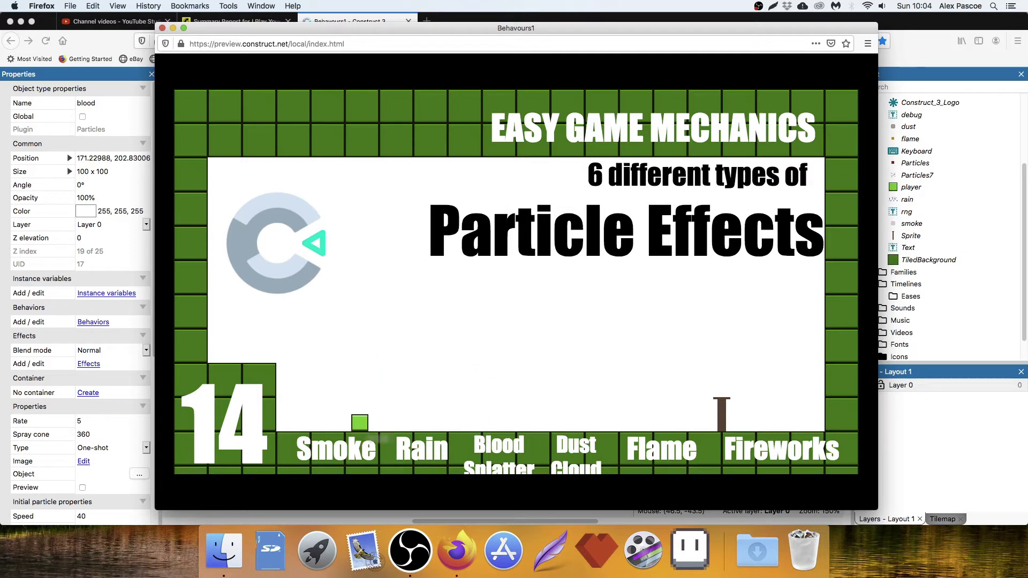
pyautogui.press('Right')
pyautogui.press('Up')
pyautogui.press('Left')
pyautogui.press('Up')
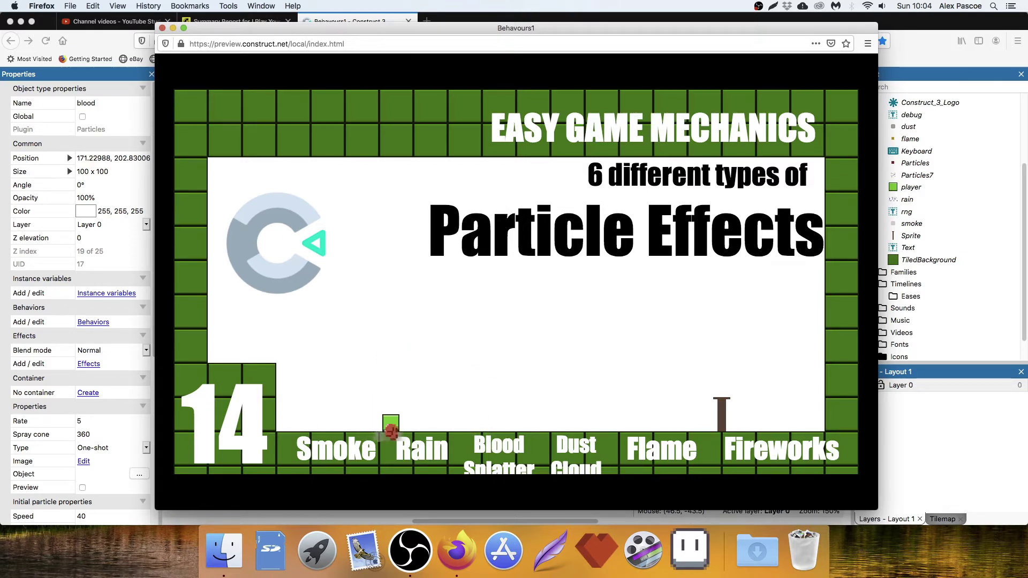
pyautogui.press('Right')
pyautogui.press('Up')
pyautogui.press('Up')
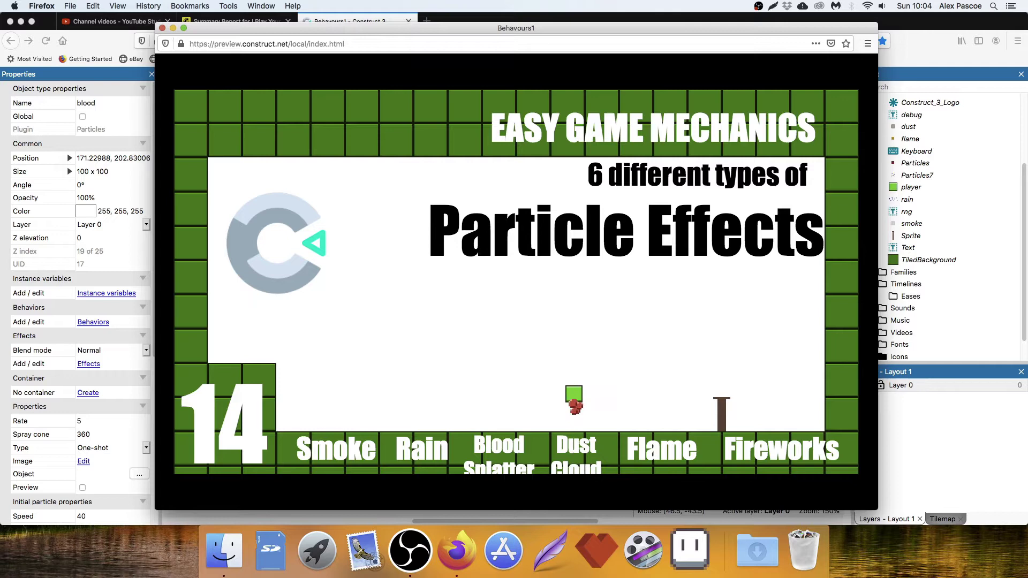
pyautogui.press('Left')
pyautogui.press('Up')
pyautogui.press('Up')
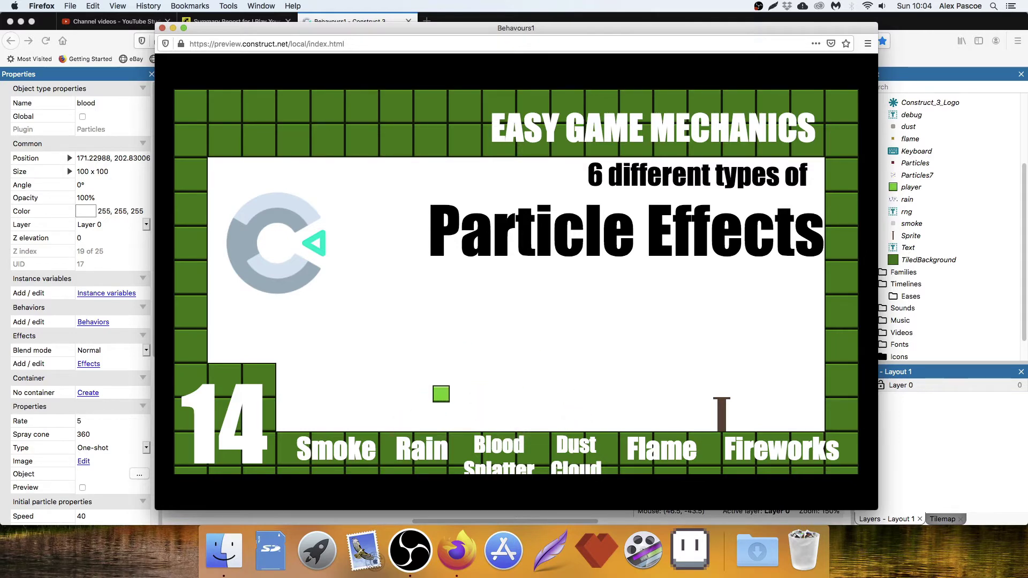
pyautogui.press('Right')
pyautogui.press('Left')
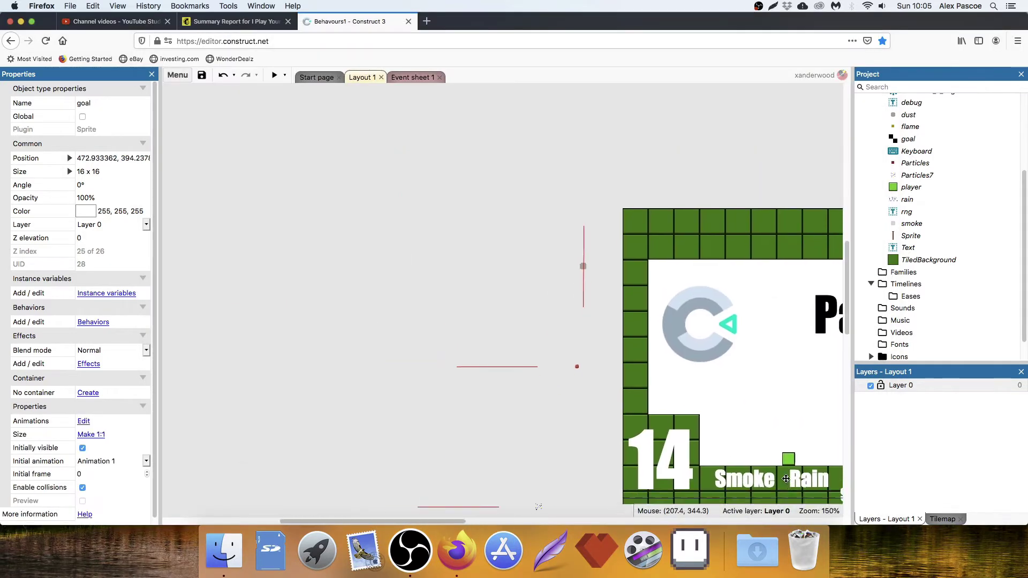
# - Examine the blood emitter's type, initial particle properties and lifetime properties such as grow rate randomiser, acceleration, gravity and angle randomiser
pyautogui.scroll(-2, 750, 402)
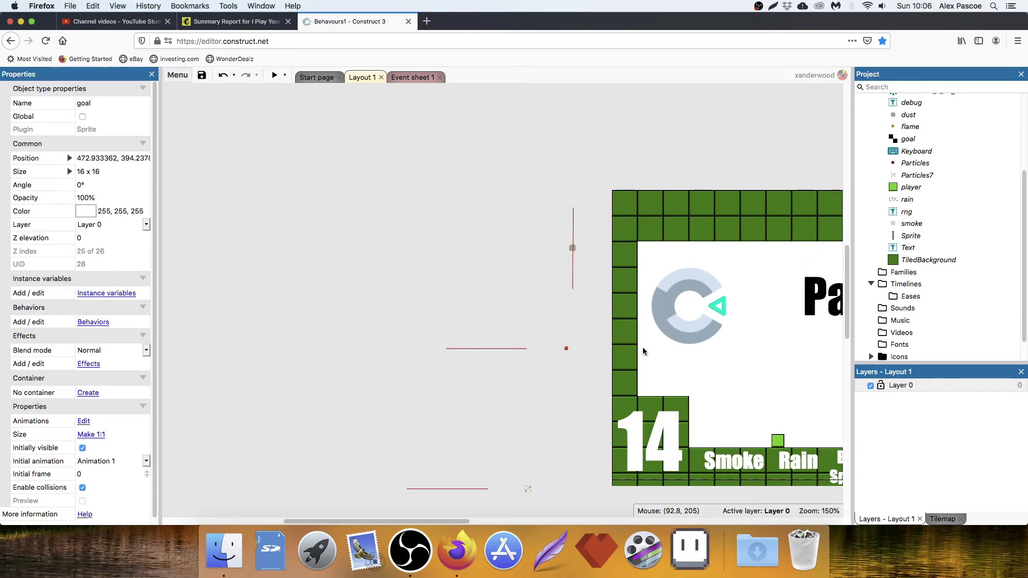
pyautogui.click(567, 349)
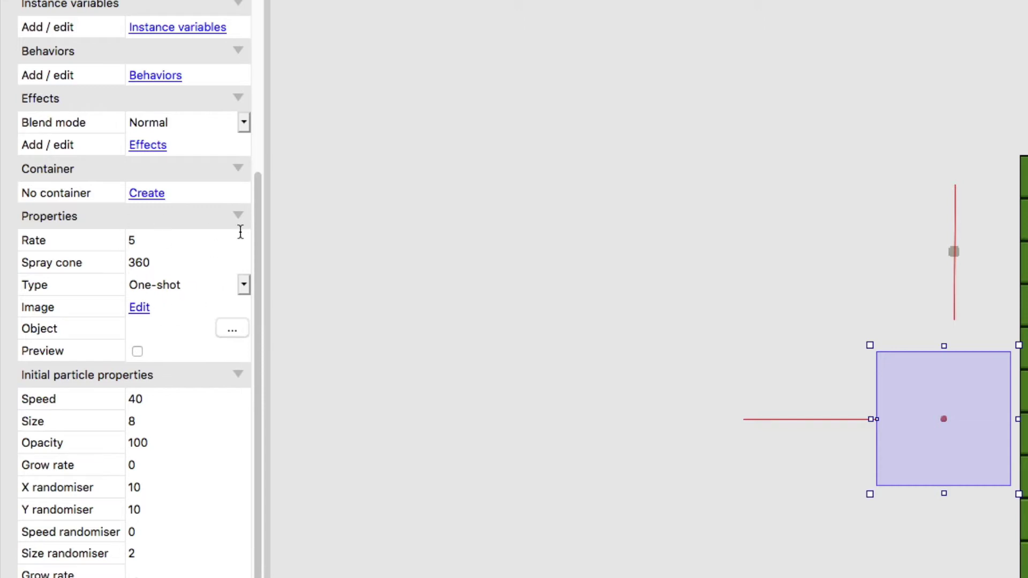
pyautogui.click(169, 287)
pyautogui.click(170, 286)
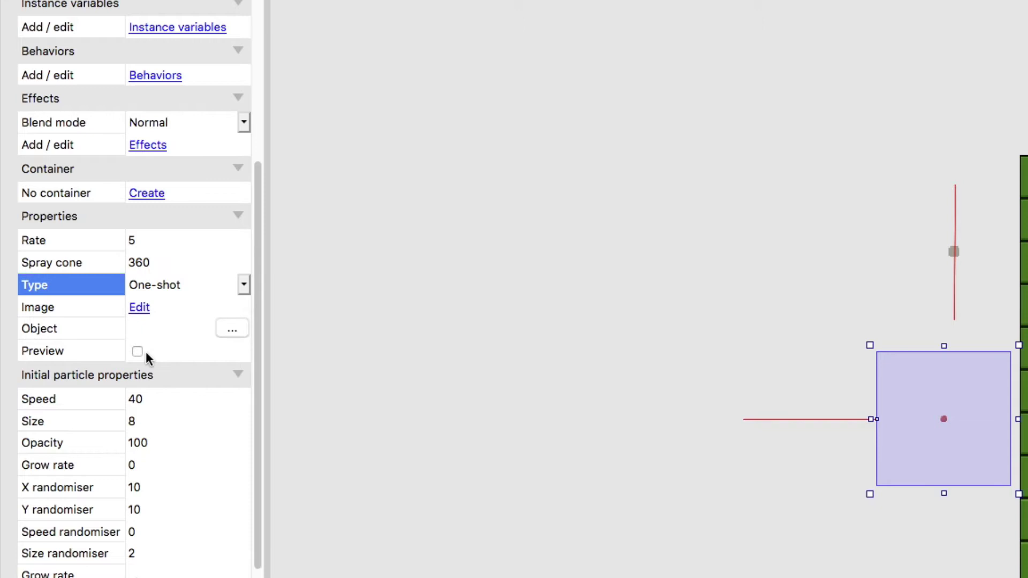
pyautogui.scroll(-5, 152, 397)
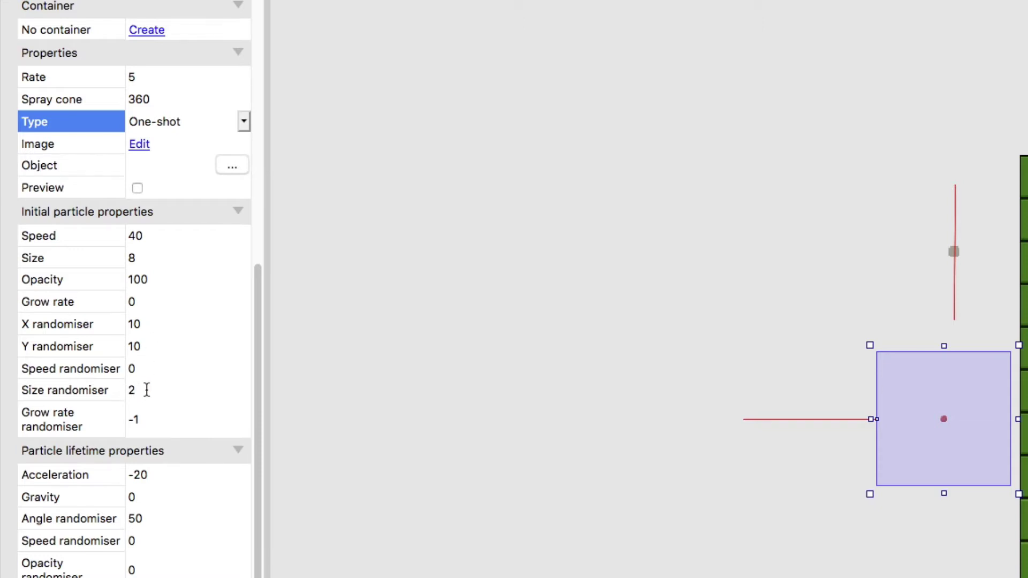
pyautogui.click(141, 419)
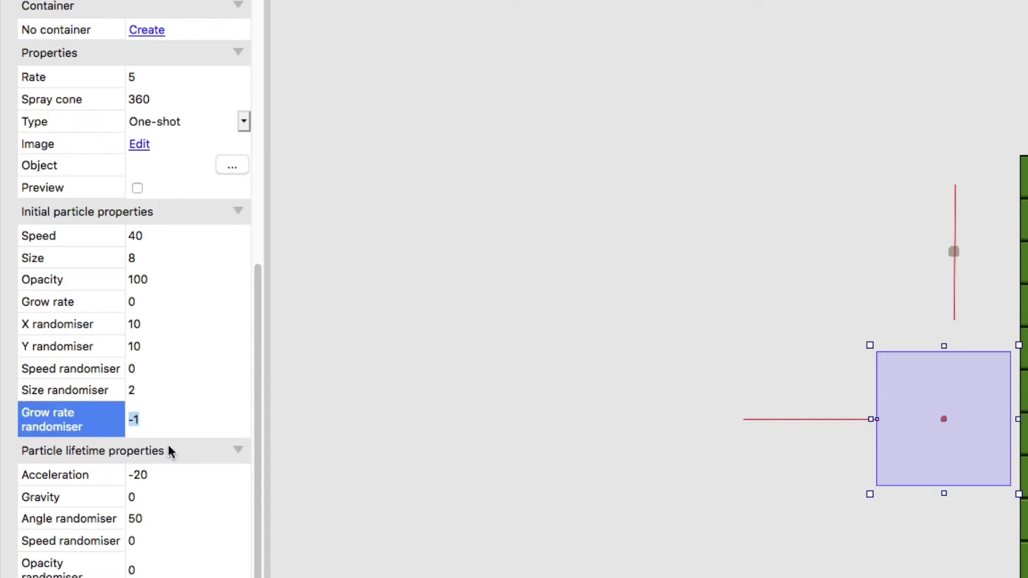
pyautogui.click(184, 479)
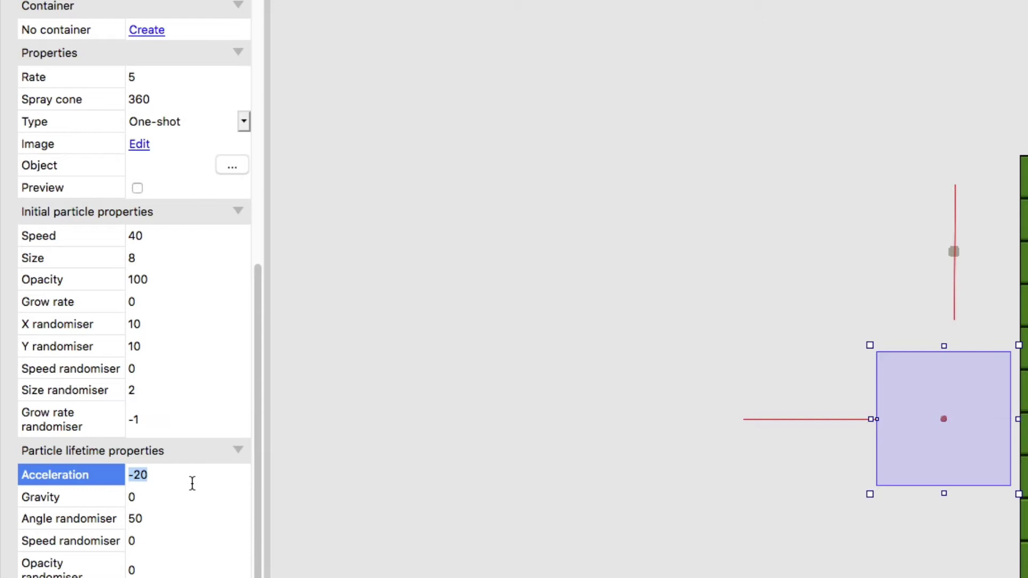
pyautogui.click(155, 498)
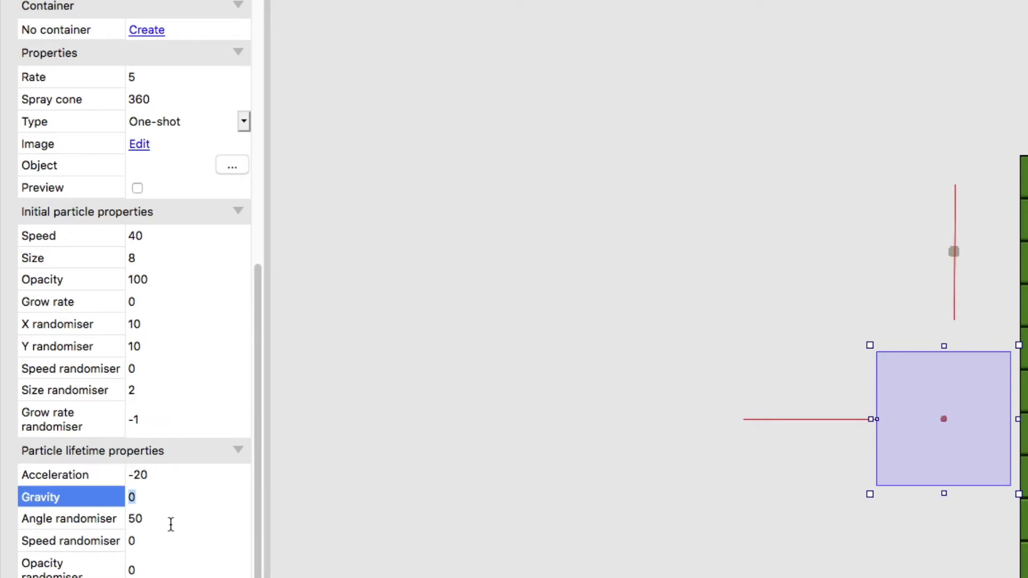
pyautogui.click(170, 524)
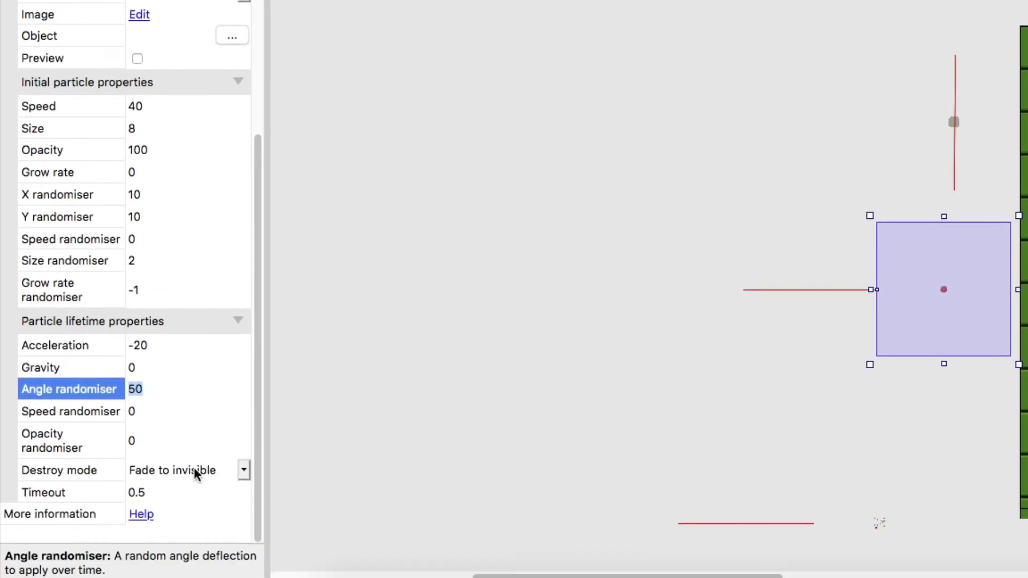
pyautogui.click(610, 387)
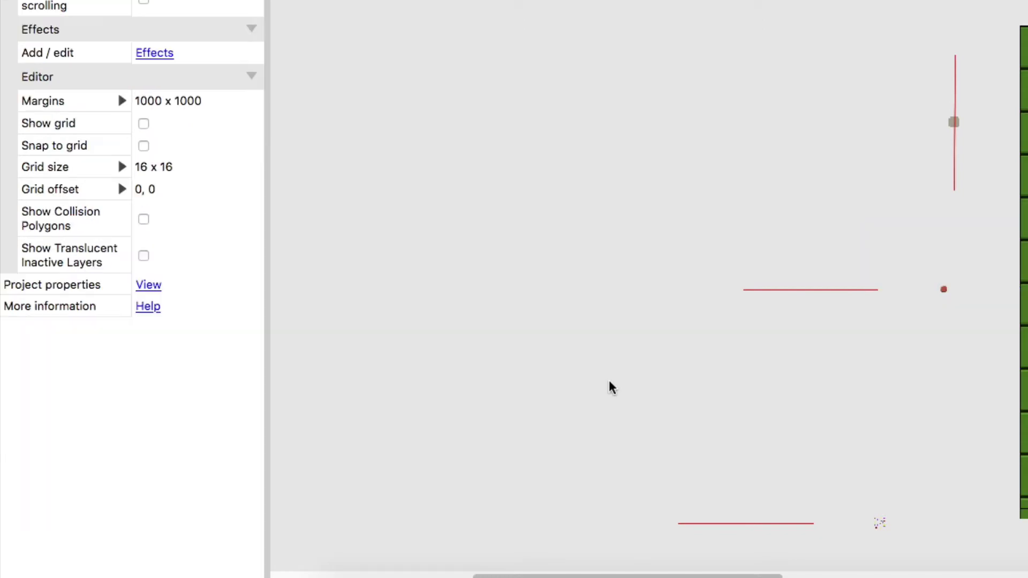
# - Move the Particles7 emitter below the layout to about 111, 439 and add the checkered goal sprite at about 349, 277
pyautogui.scroll(-1, 748, 421)
pyautogui.click(446, 402)
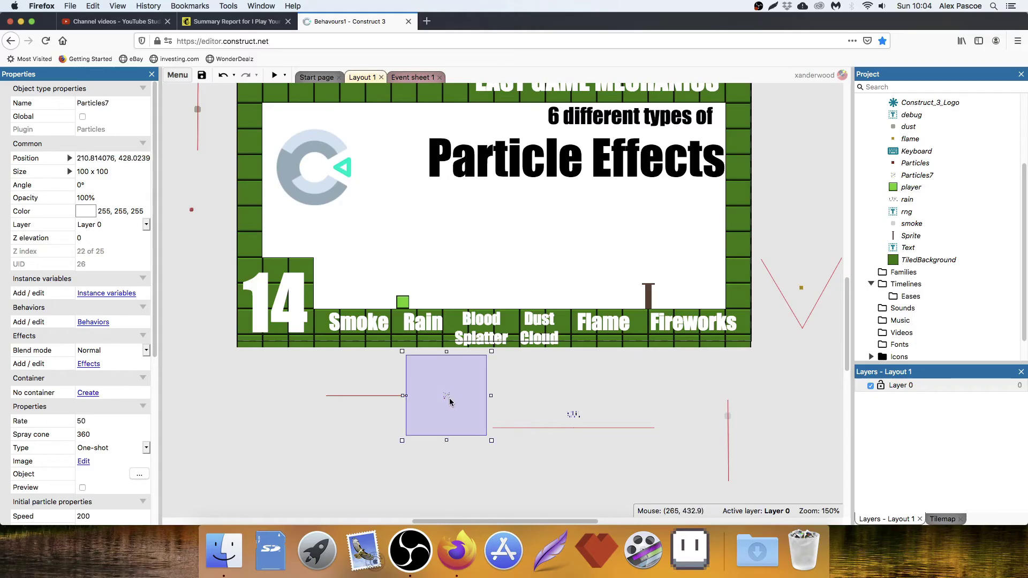
pyautogui.scroll(1, 449, 405)
pyautogui.moveTo(449, 405); pyautogui.dragTo(368, 417)
pyautogui.scroll(1, 446, 404)
pyautogui.scroll(1, 444, 405)
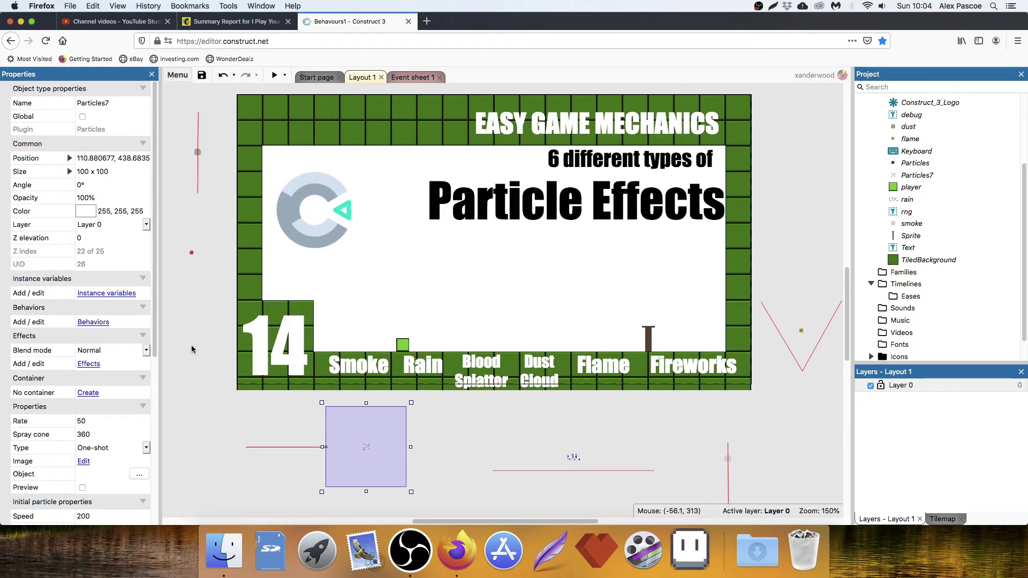
pyautogui.hotkey('ctrl', 'v')
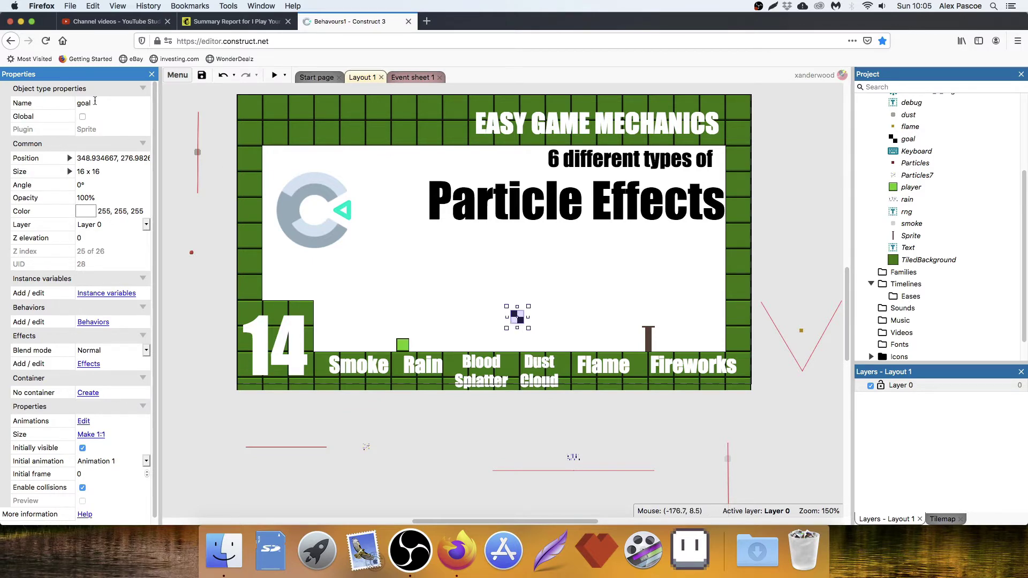
# - Add an event to the event sheet with the player's On collision with another object condition, using goal as the object
pyautogui.click(415, 79)
pyautogui.click(203, 236)
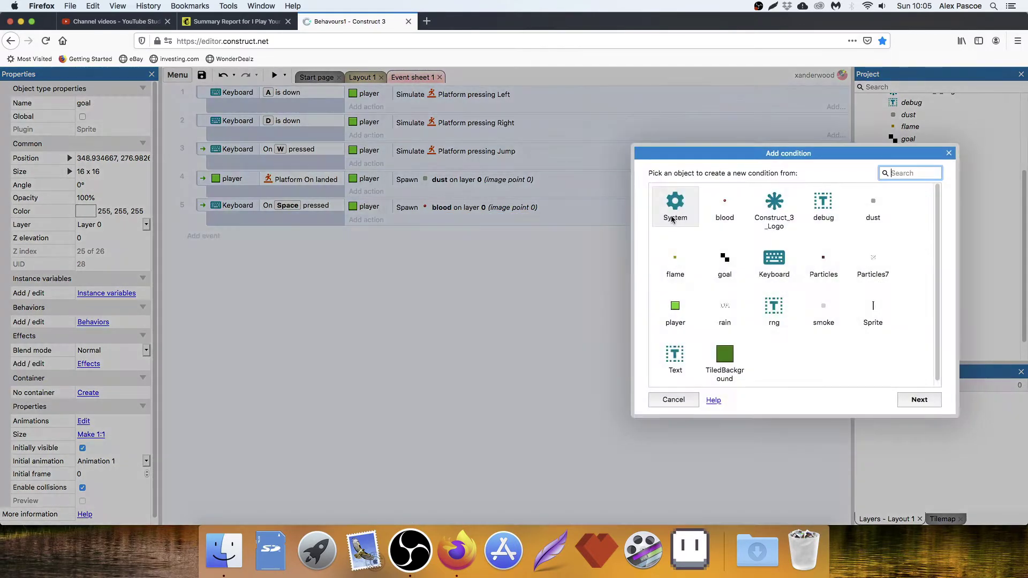
pyautogui.doubleClick(675, 311)
pyautogui.scroll(-2, 792, 329)
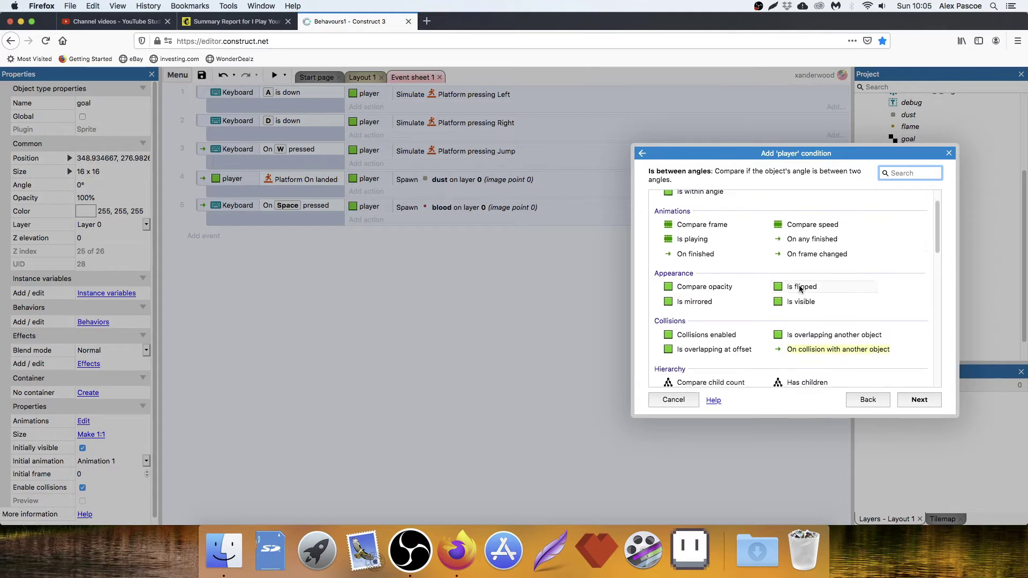
pyautogui.doubleClick(817, 348)
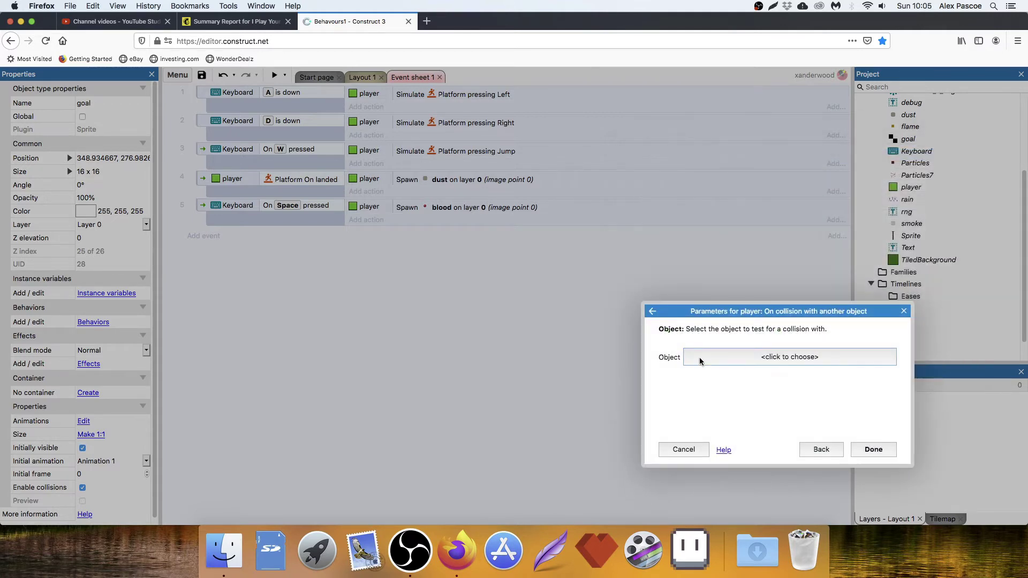
pyautogui.click(702, 359)
pyautogui.doubleClick(500, 296)
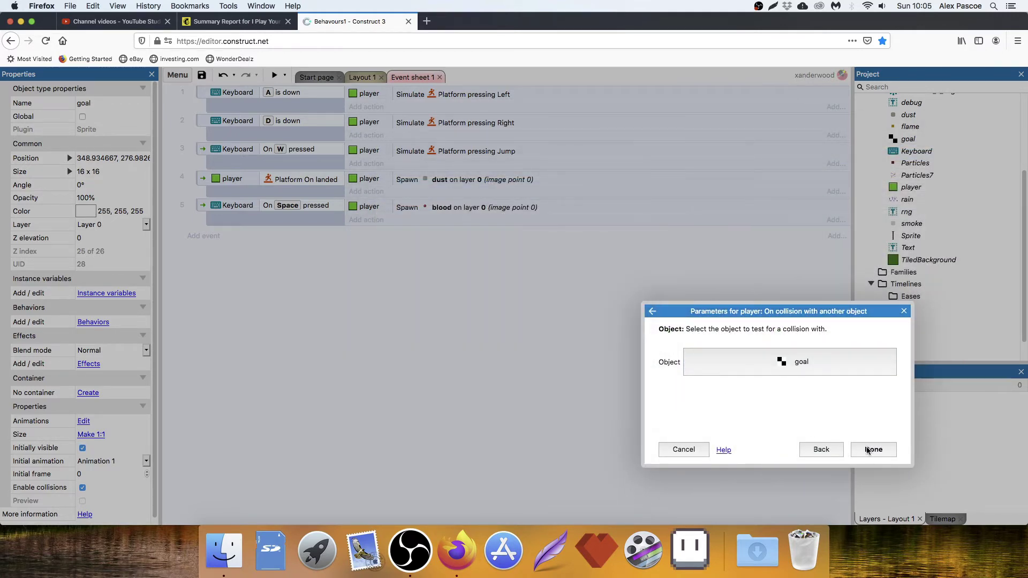
pyautogui.click(873, 449)
# - Give the goal-collision event a System Create object action that creates Particles7 on layer 0 at X 288
pyautogui.click(373, 236)
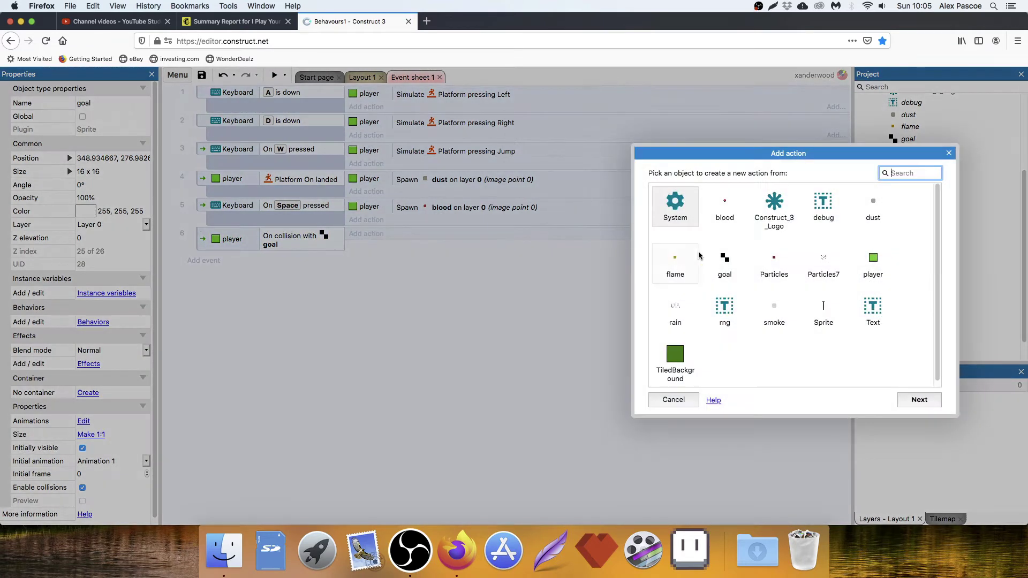
pyautogui.doubleClick(822, 260)
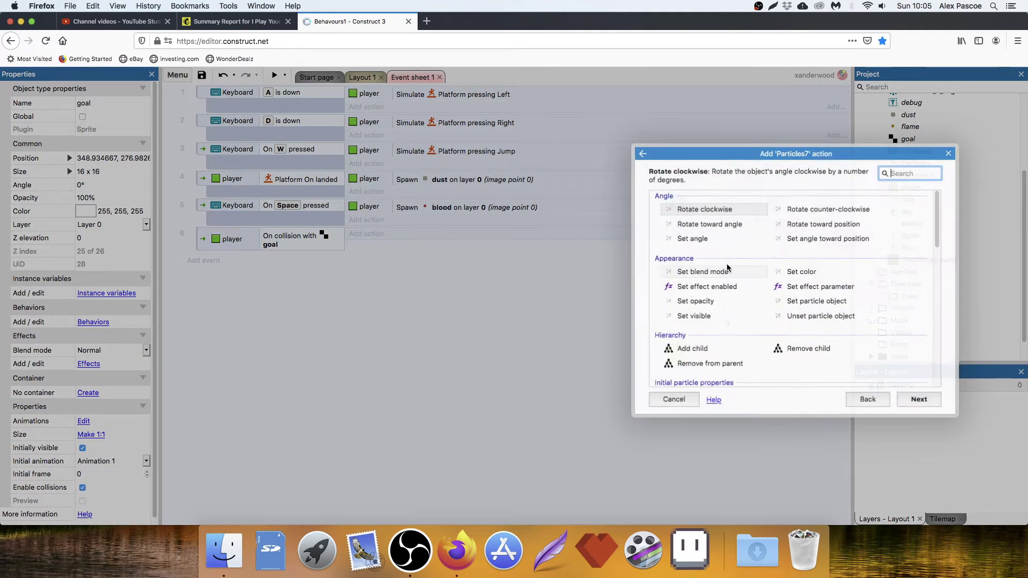
pyautogui.click(865, 399)
pyautogui.doubleClick(673, 203)
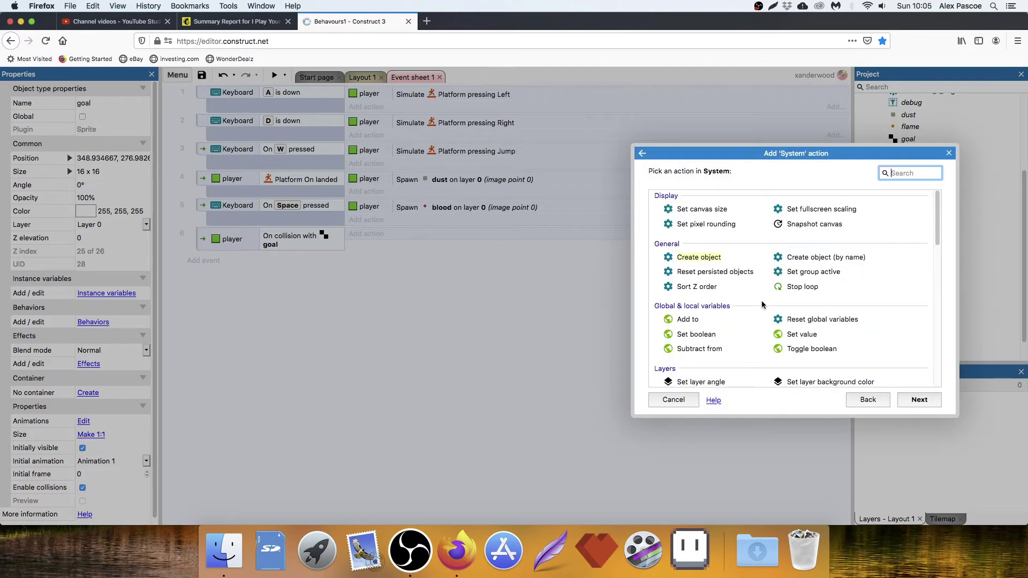
pyautogui.doubleClick(696, 257)
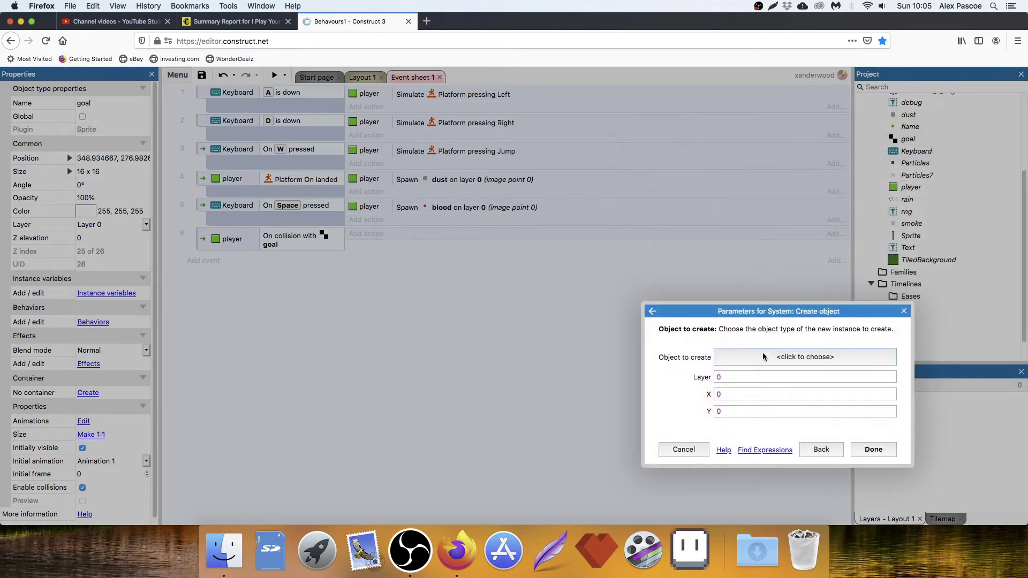
pyautogui.click(771, 360)
pyautogui.doubleClick(529, 333)
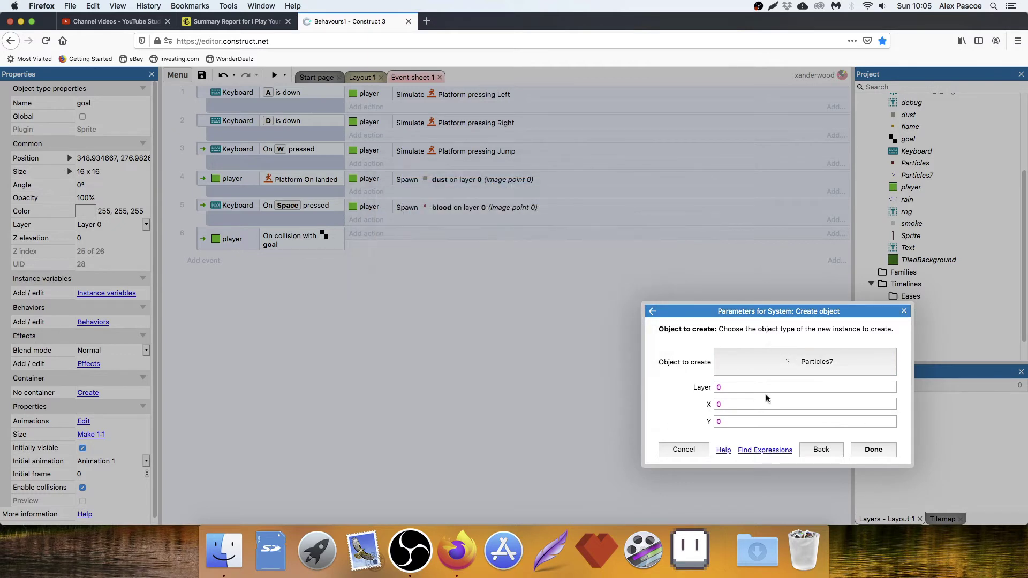
pyautogui.click(732, 405)
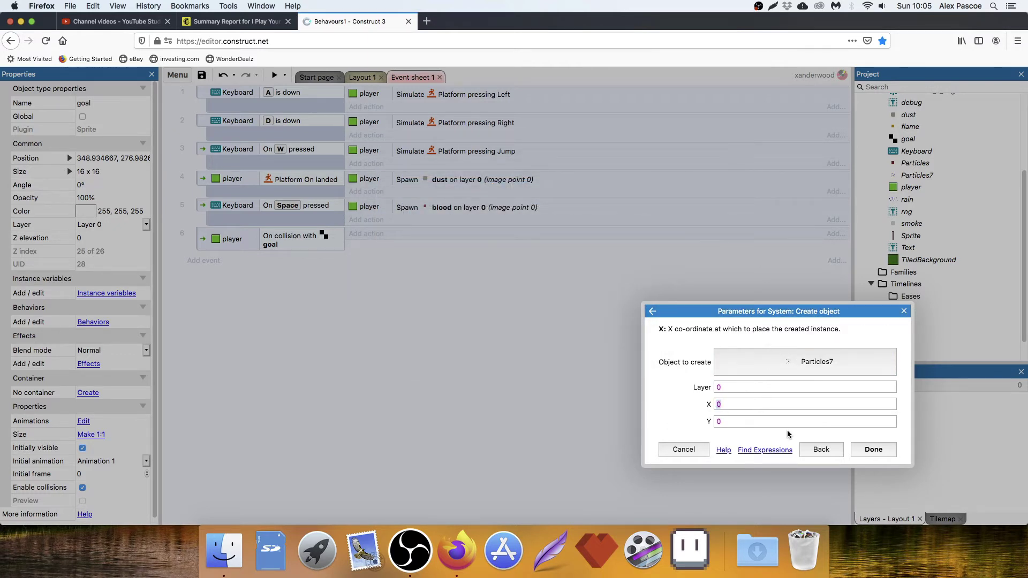
pyautogui.write('288')
pyautogui.press('Tab')
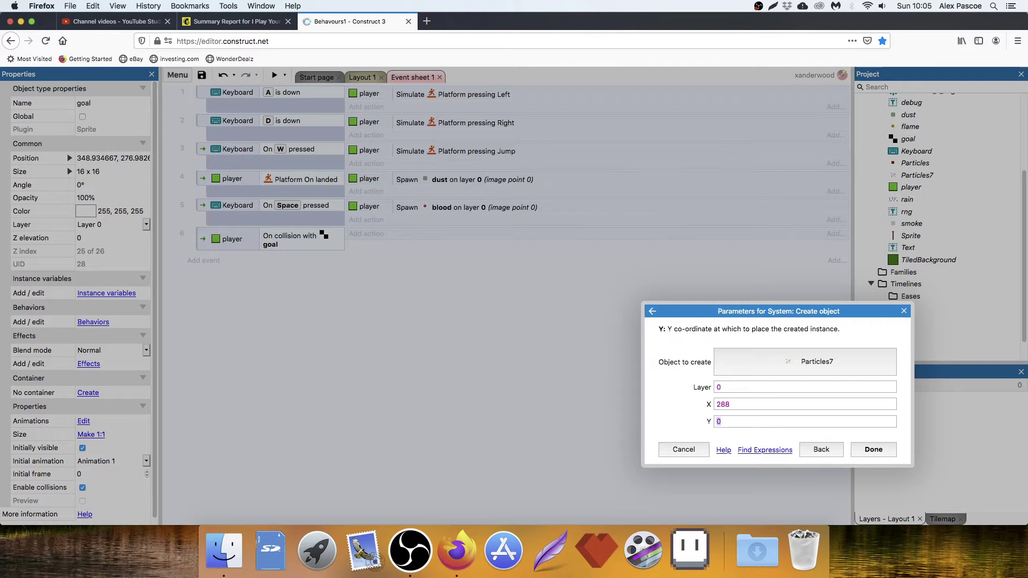
pyautogui.click(873, 449)
# - Run the game preview and jump the player back and forth through the checkered goal to test the firework burst
pyautogui.click(274, 75)
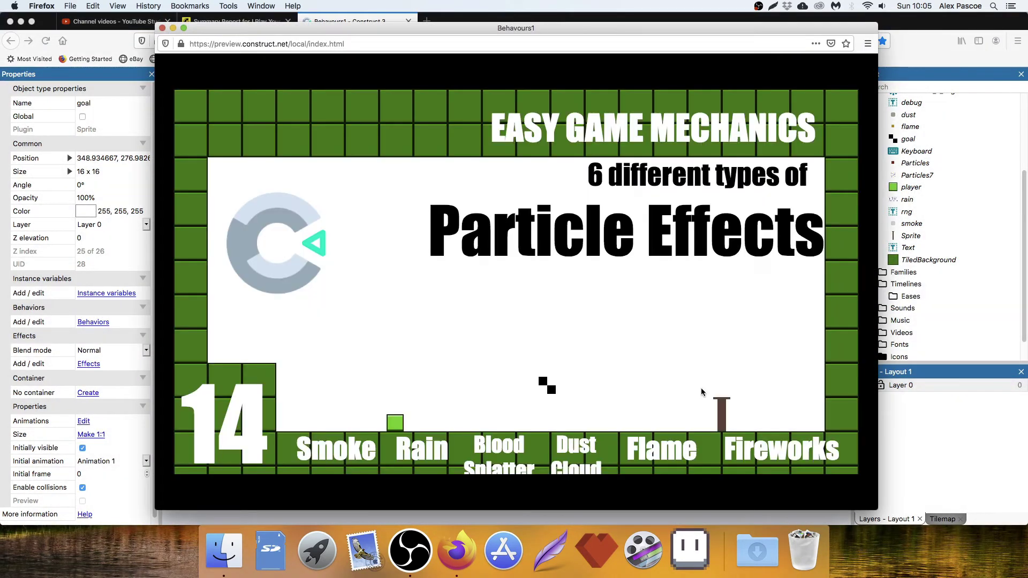
pyautogui.press('Right')
pyautogui.press('Up')
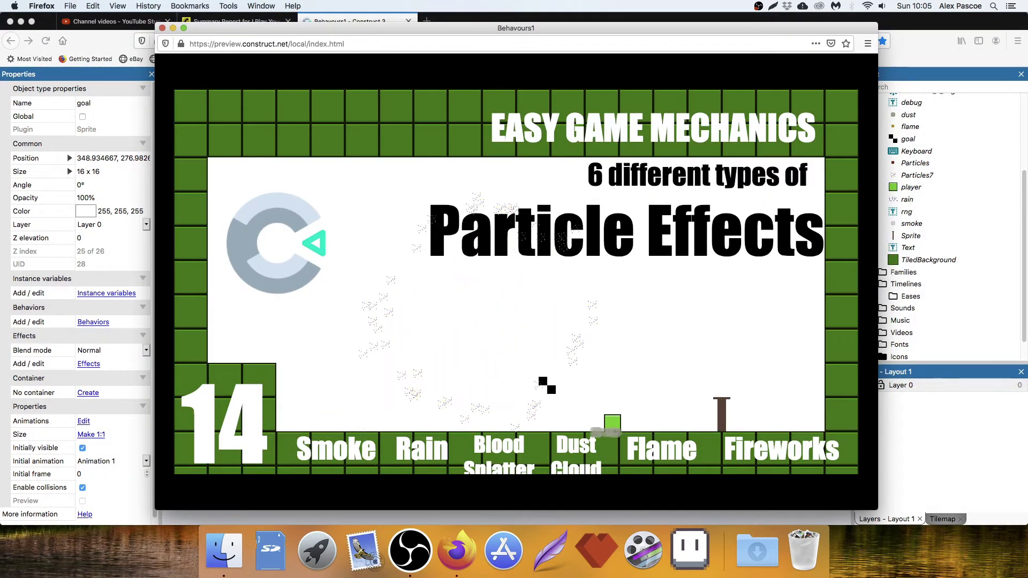
pyautogui.press('Left')
pyautogui.press('Up')
pyautogui.press('Right')
pyautogui.press('Up')
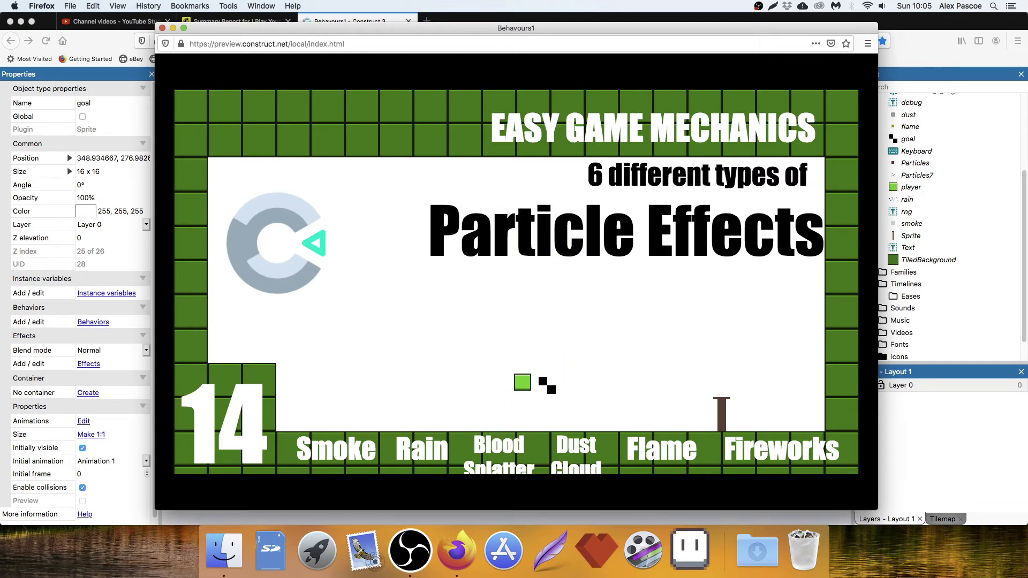
pyautogui.press('Left')
pyautogui.press('Up')
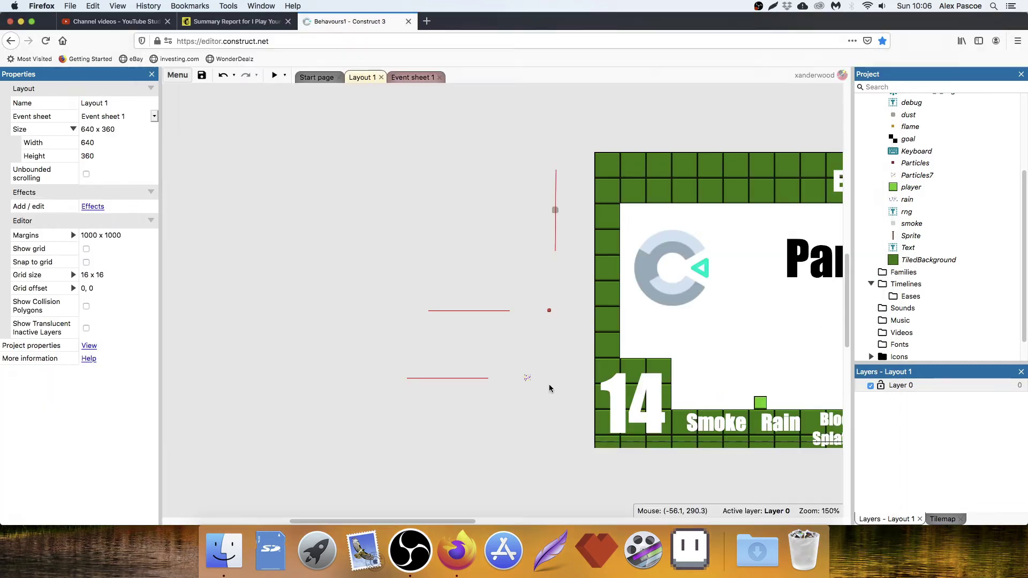
# - Examine the Particles7 emitter's particle image and its canvas size in the image editor
pyautogui.doubleClick(528, 378)
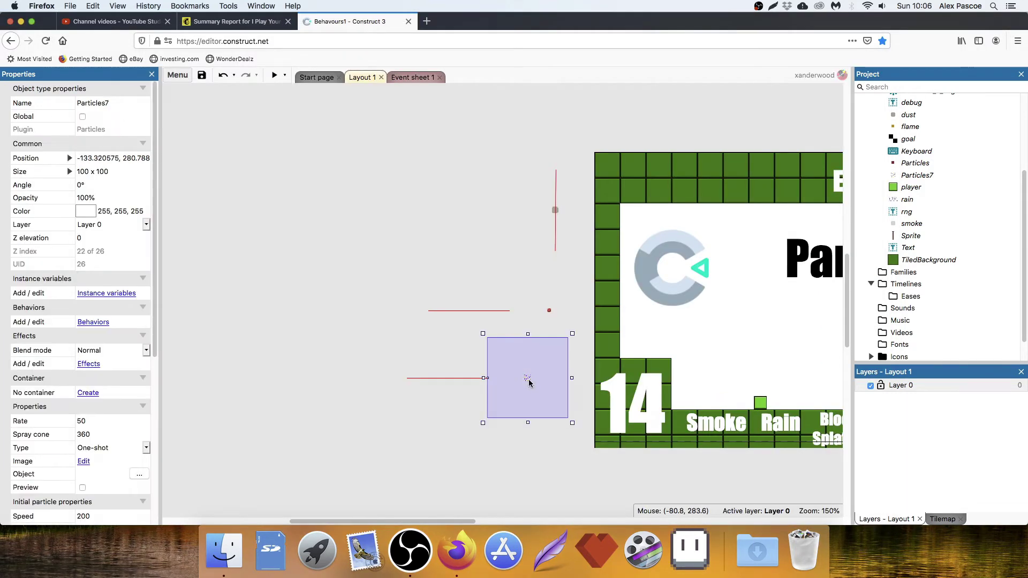
pyautogui.click(502, 92)
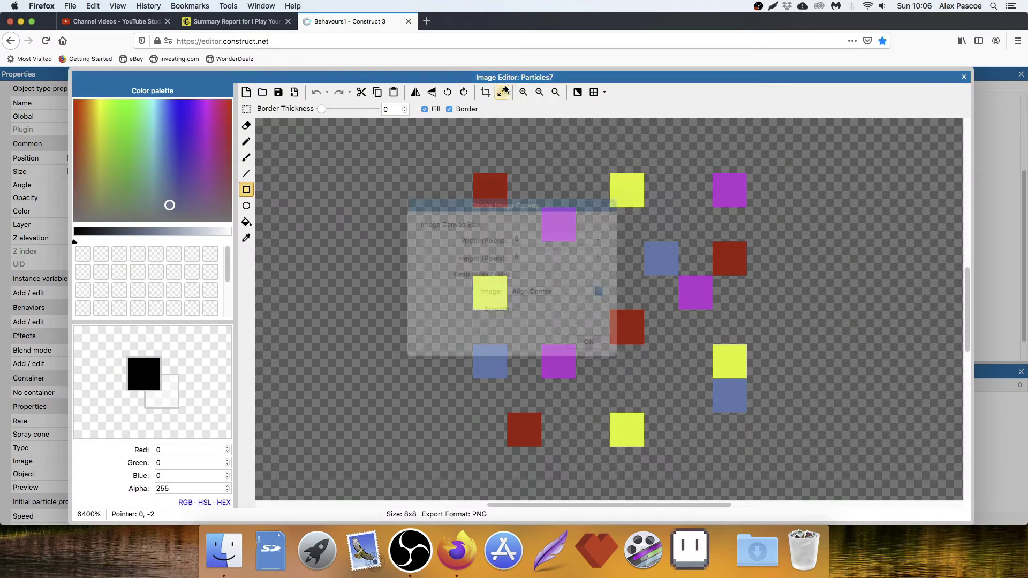
pyautogui.click(612, 205)
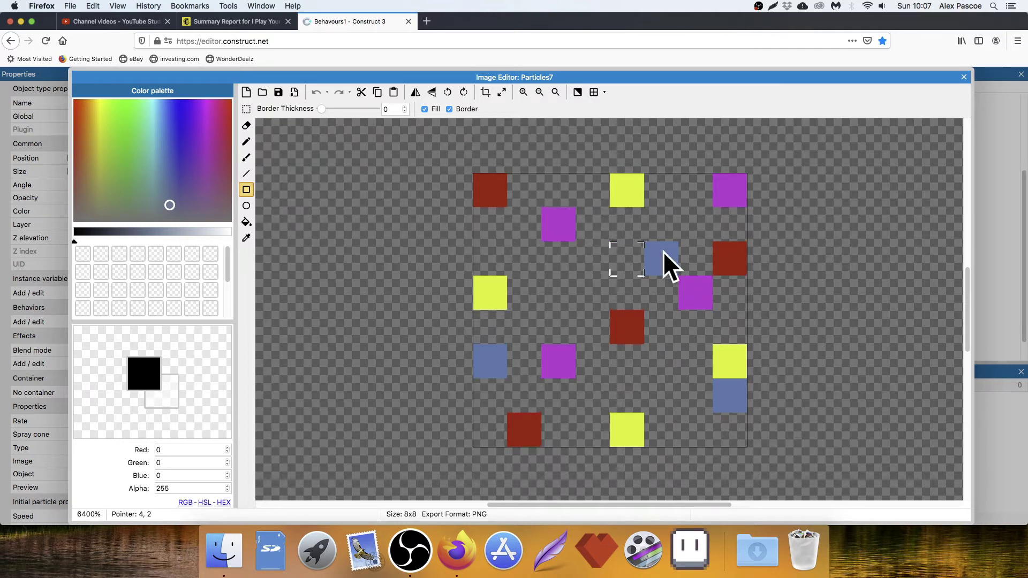
pyautogui.click(964, 78)
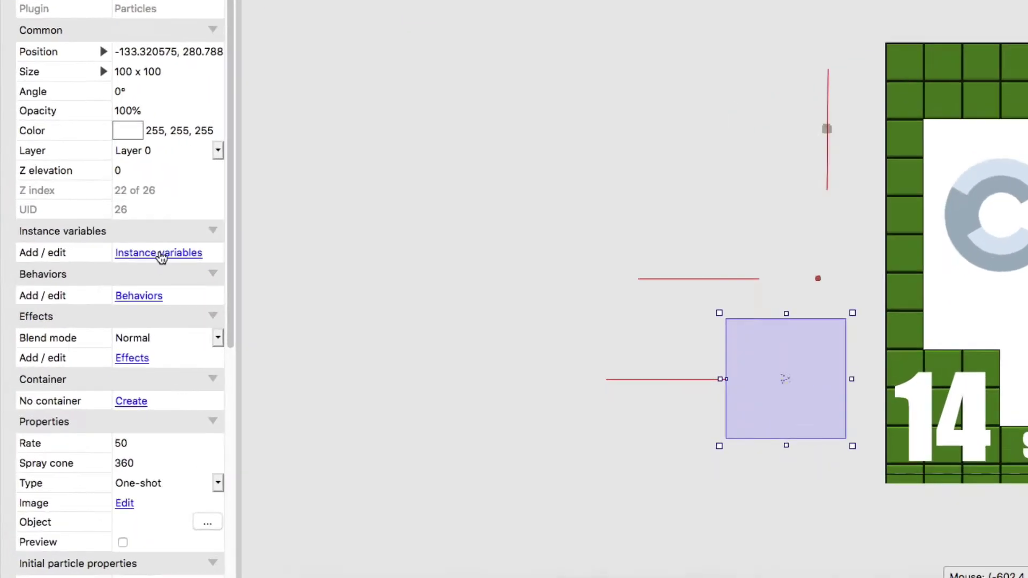
# - Examine the Particles7 emitter's rate, spray cone, type, initial particle properties and lifetime properties down to destroy mode and timeout
pyautogui.scroll(-5, 180, 331)
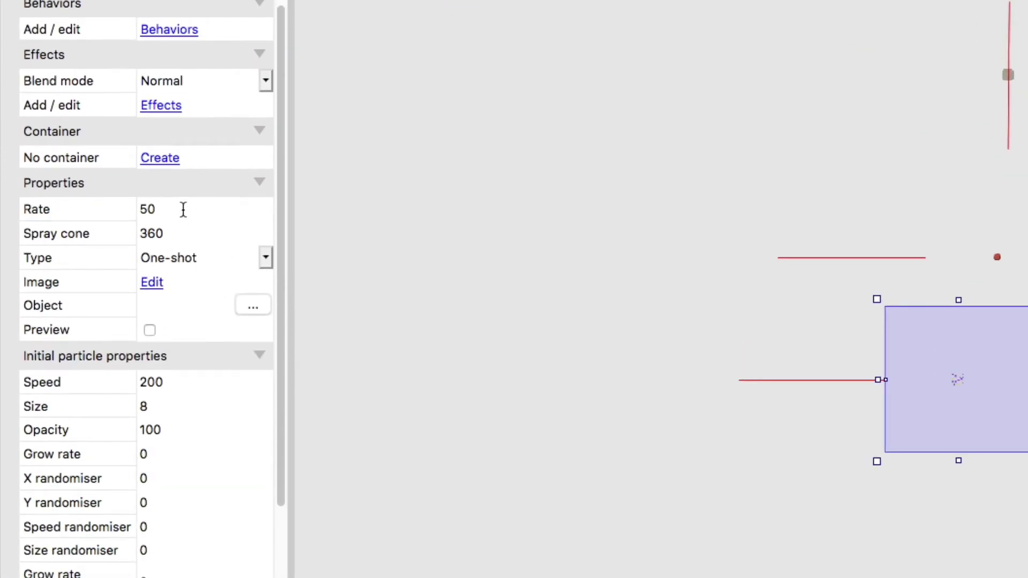
pyautogui.click(179, 206)
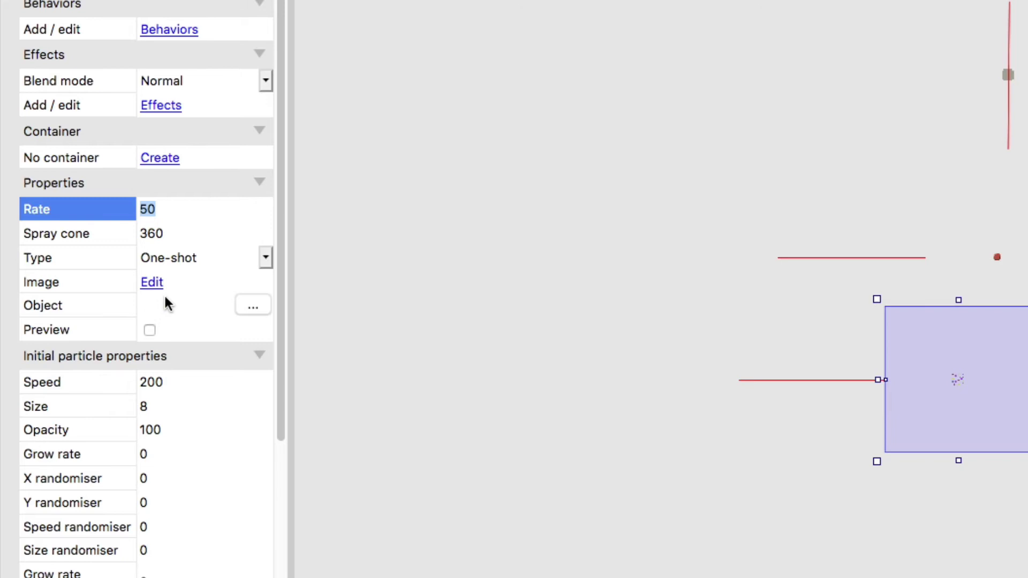
pyautogui.scroll(-3, 184, 269)
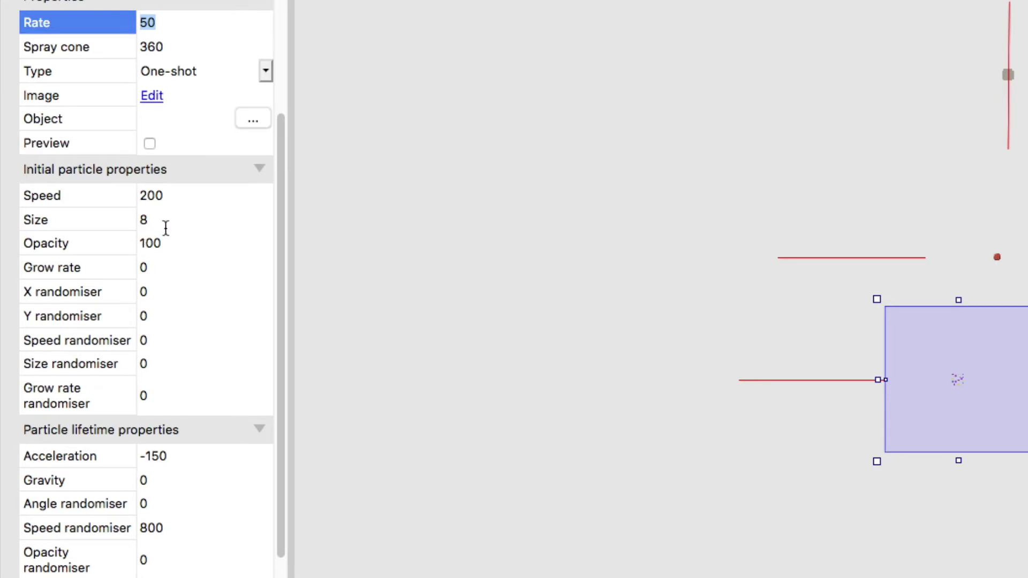
pyautogui.scroll(-1, 177, 208)
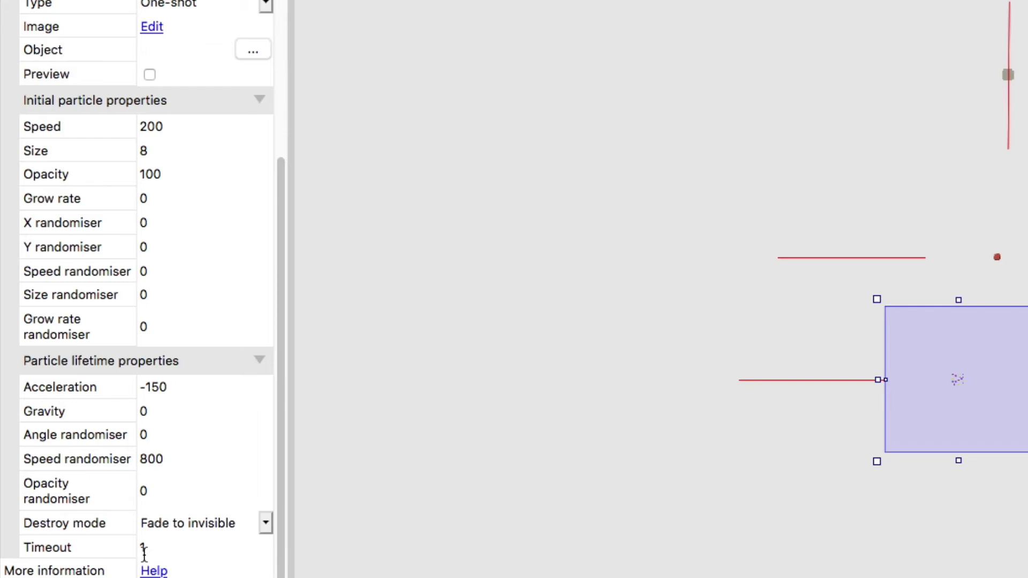
pyautogui.scroll(2, 199, 443)
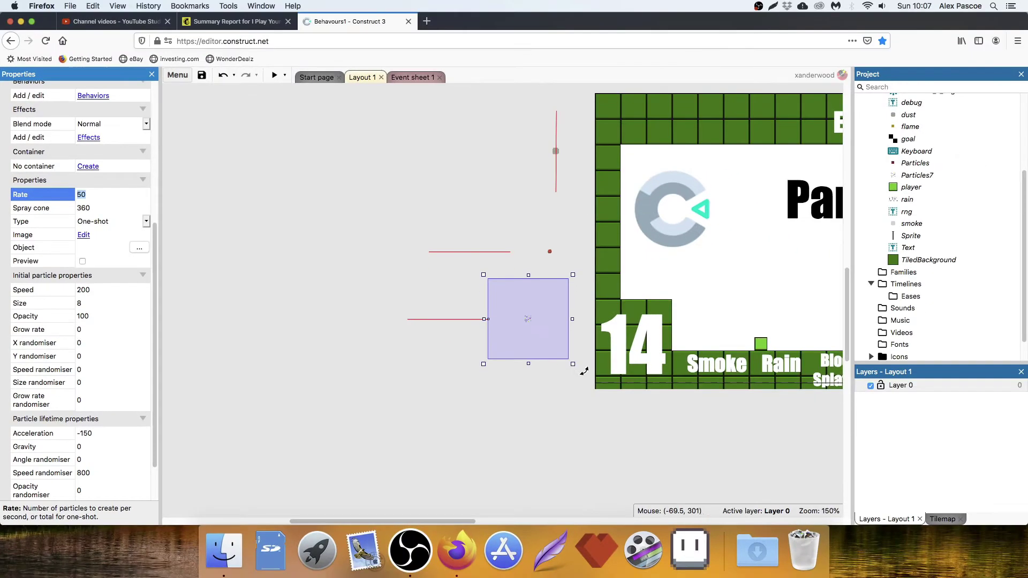
# - Move the rain emitter from below the layout into the open middle of the level
pyautogui.hscroll(5, 583, 371)
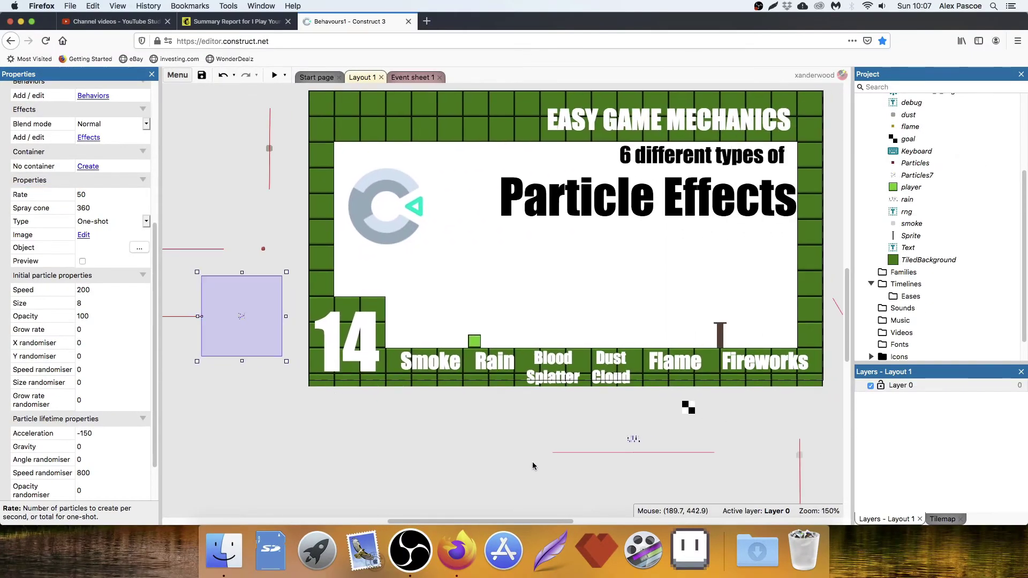
pyautogui.moveTo(646, 444); pyautogui.dragTo(557, 234)
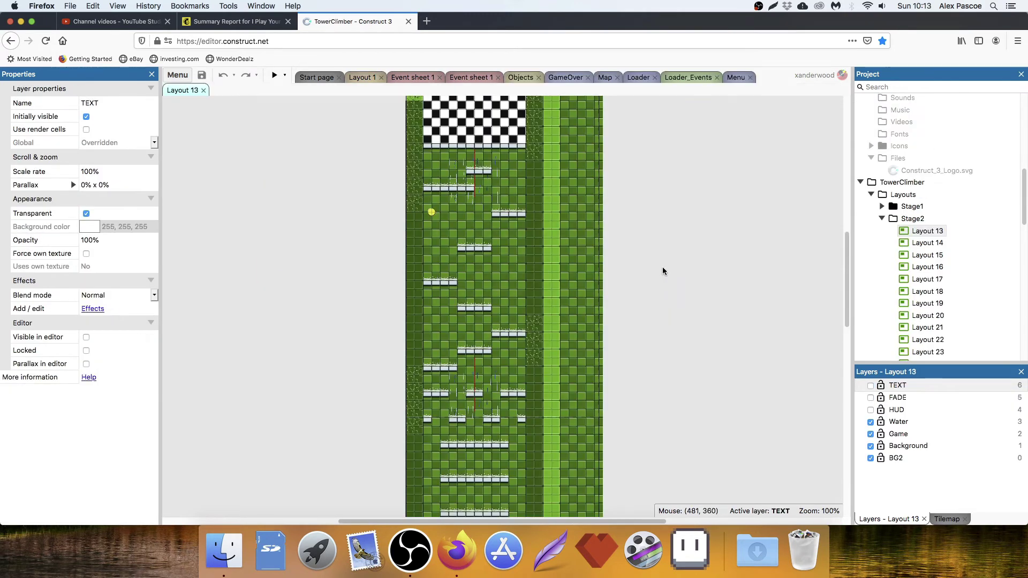
# - In Layout 13 of the TowerClimber project, examine the upper Particles_rain emitter's image and its canvas size
pyautogui.scroll(1, 495, 222)
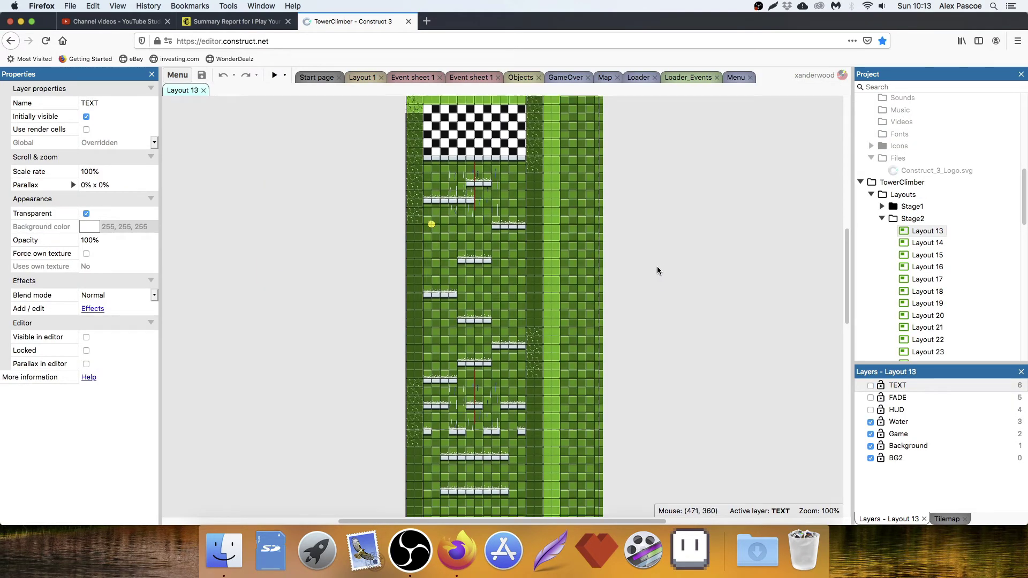
pyautogui.click(483, 217)
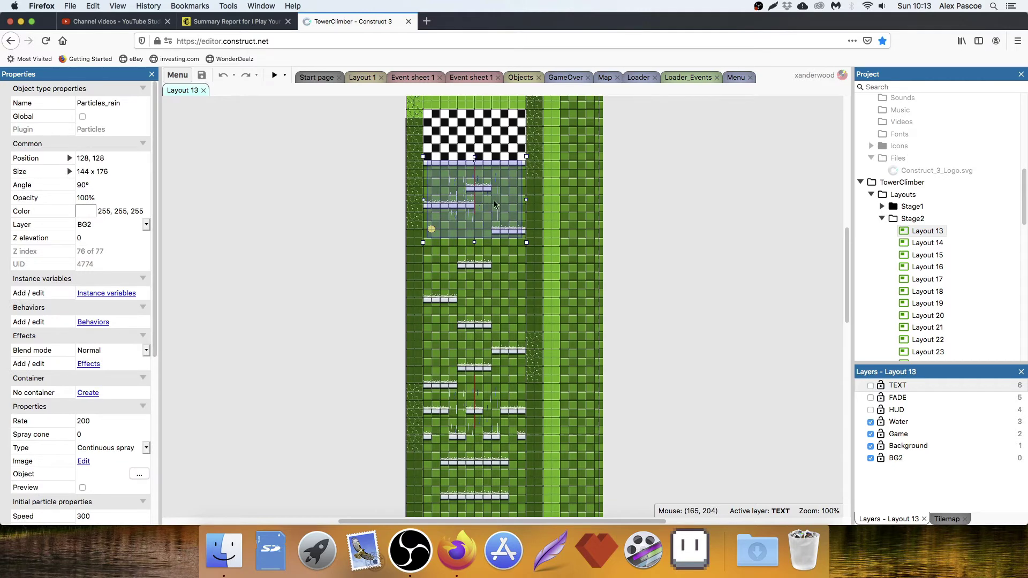
pyautogui.doubleClick(495, 204)
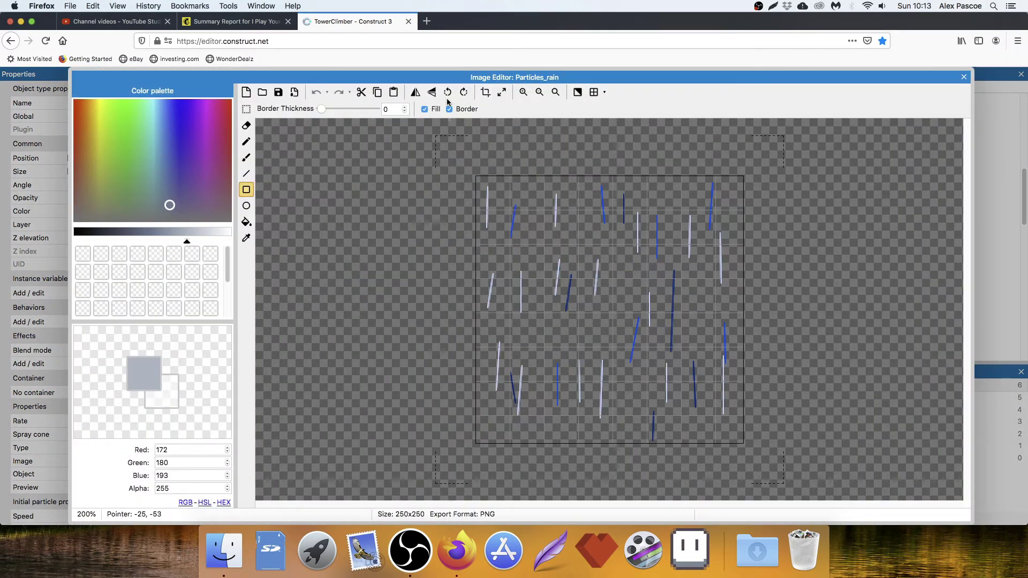
pyautogui.click(501, 92)
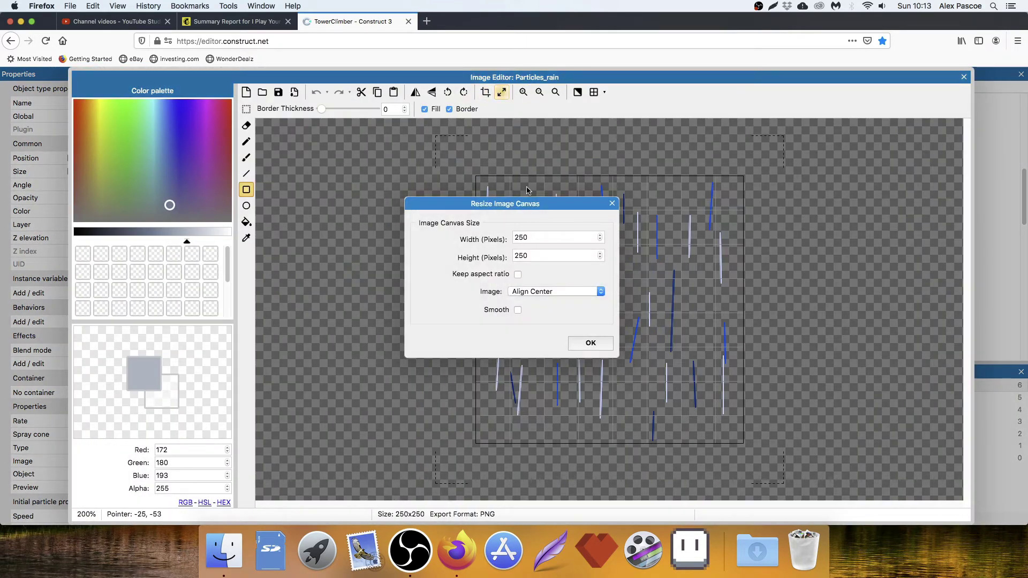
pyautogui.click(611, 204)
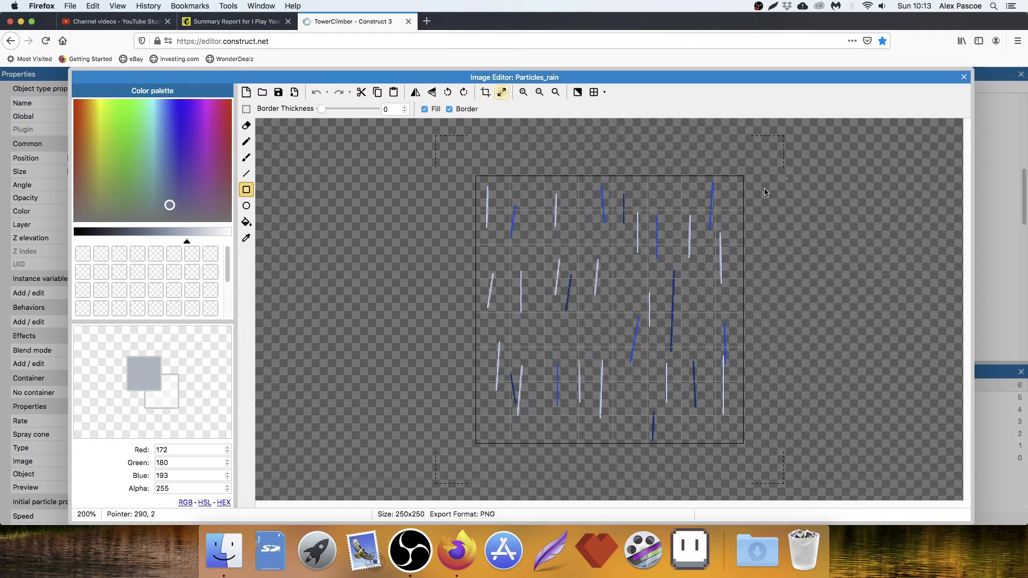
pyautogui.click(963, 78)
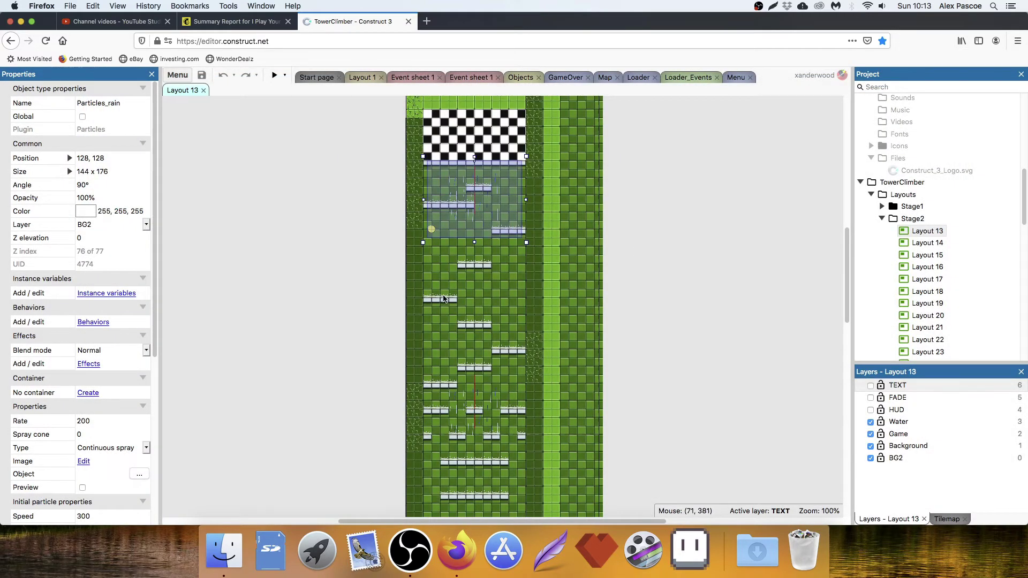
# - Review frames 0 to 3 of the waterFall_spash sprite's animation on a platform, stepping forwards and backwards through them
pyautogui.doubleClick(443, 298)
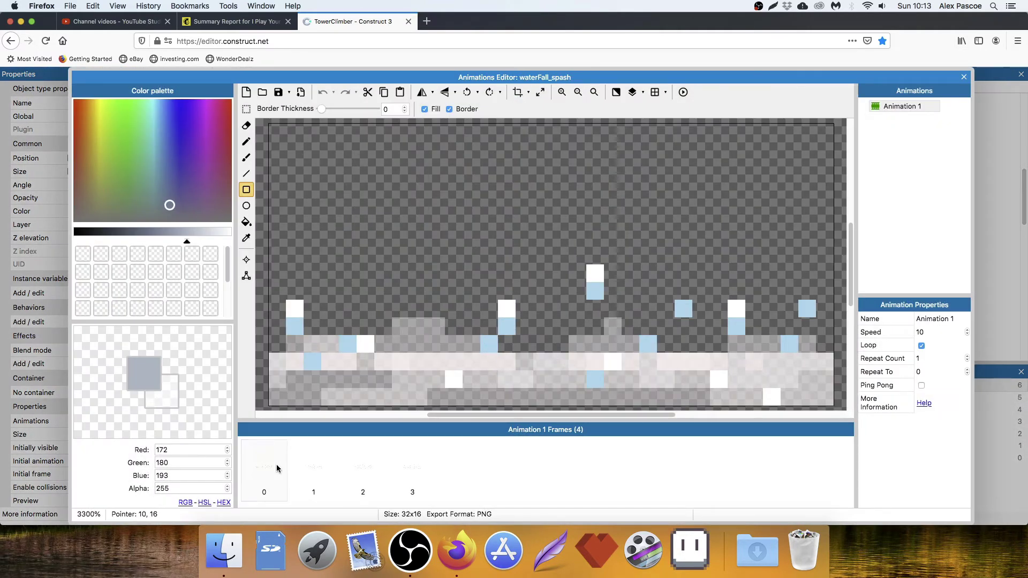
pyautogui.click(313, 468)
pyautogui.click(364, 471)
pyautogui.click(410, 474)
pyautogui.click(374, 474)
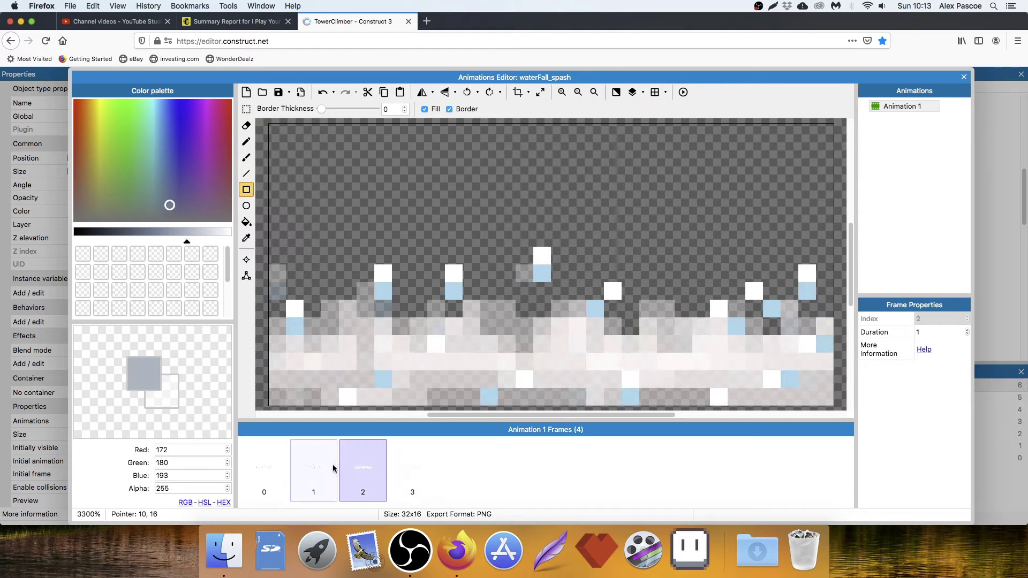
pyautogui.click(332, 469)
pyautogui.click(275, 474)
pyautogui.click(316, 471)
pyautogui.click(364, 471)
pyautogui.click(409, 475)
pyautogui.click(373, 471)
pyautogui.click(326, 467)
pyautogui.click(264, 469)
pyautogui.click(963, 79)
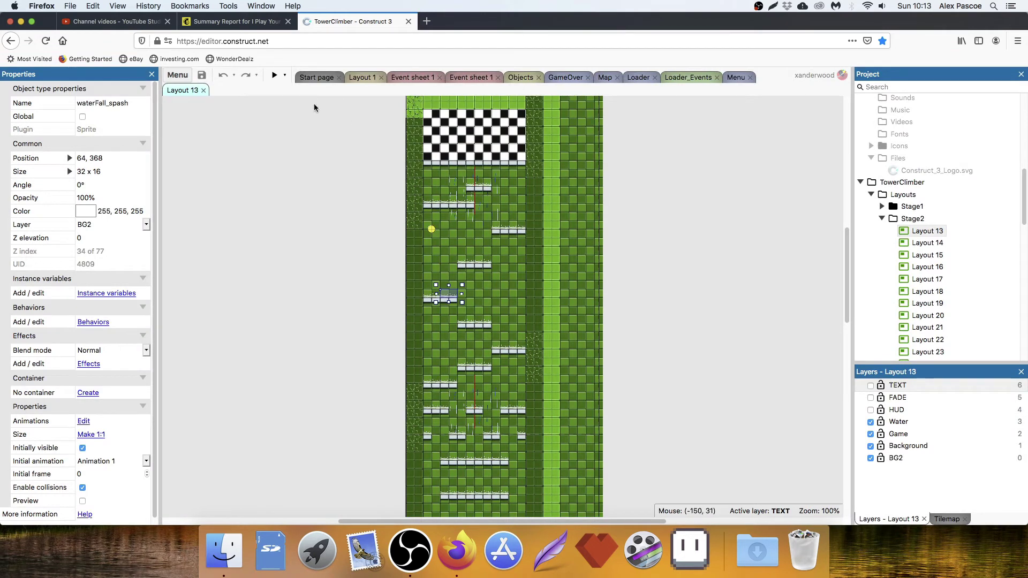
# - Examine how the Particles_rain emitters and waterFall_spash sprites are distributed down the tower in Layout 13
pyautogui.click(430, 186)
pyautogui.scroll(-3, 484, 257)
pyautogui.click(482, 337)
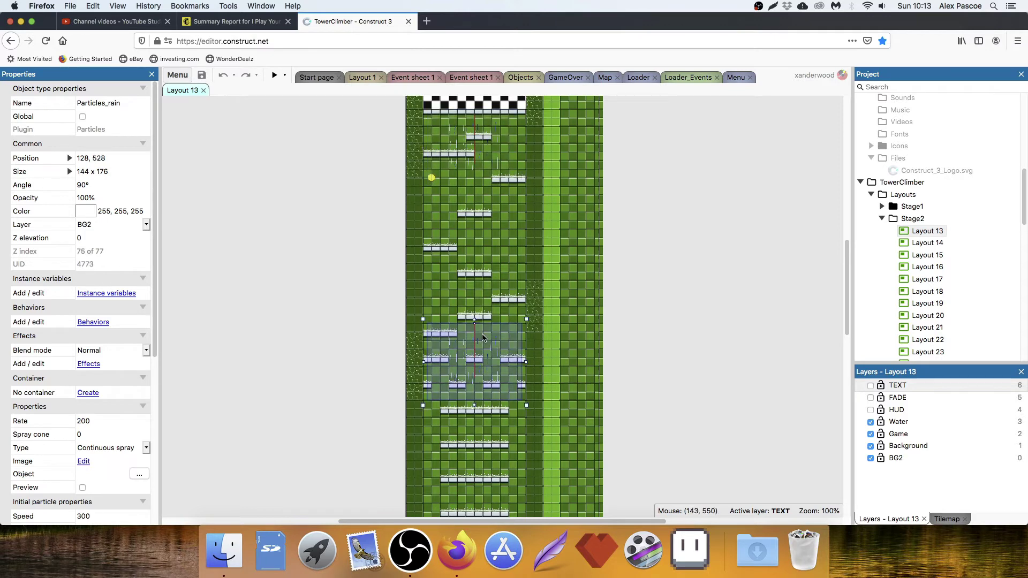
pyautogui.scroll(-5, 502, 321)
pyautogui.click(479, 417)
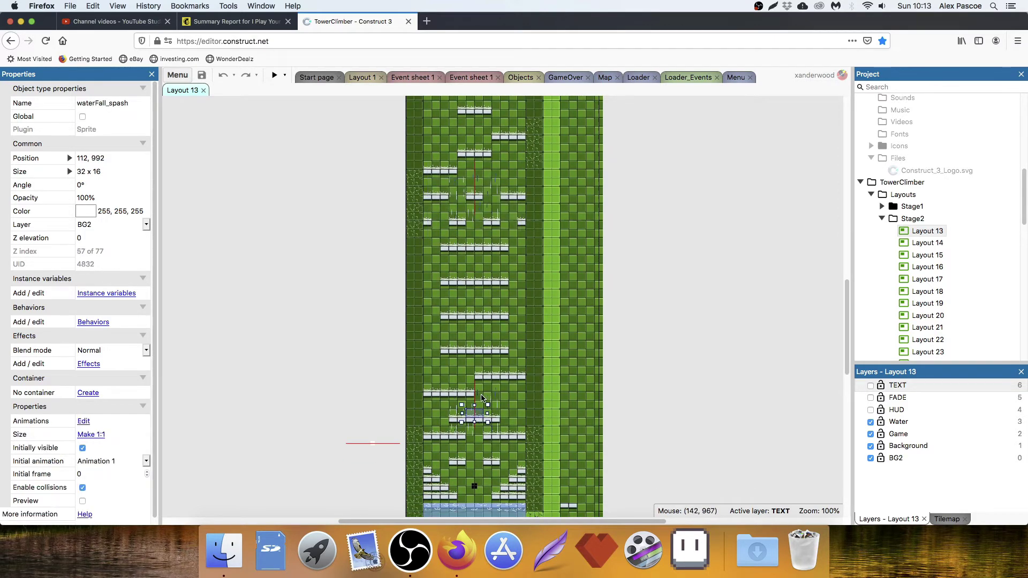
pyautogui.click(481, 399)
pyautogui.scroll(-3, 502, 328)
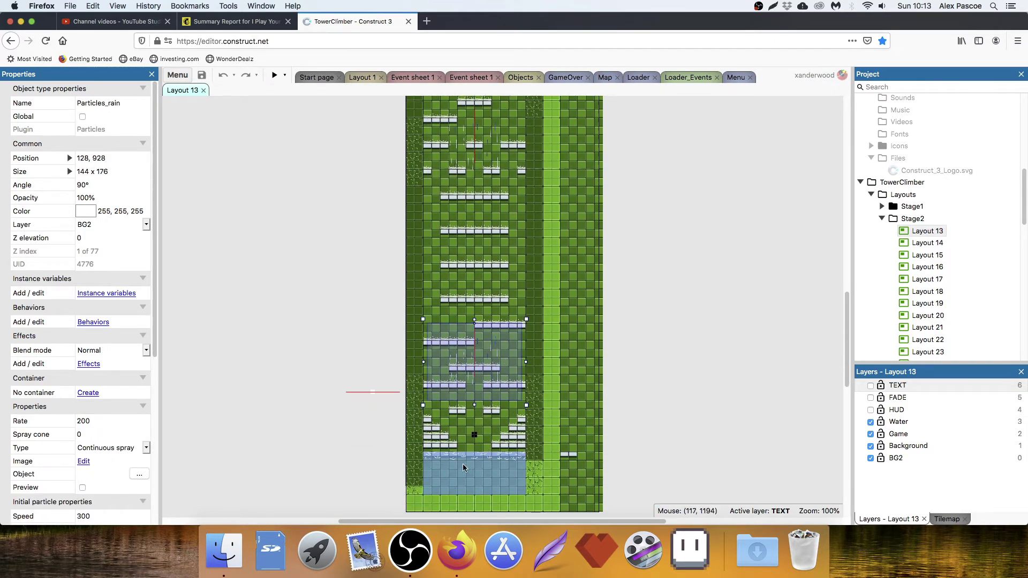
# - Review the animation frames of the rain_top1 sprite along the water surface and run a preview of Layout 13
pyautogui.scroll(-5, 499, 322)
pyautogui.doubleClick(487, 356)
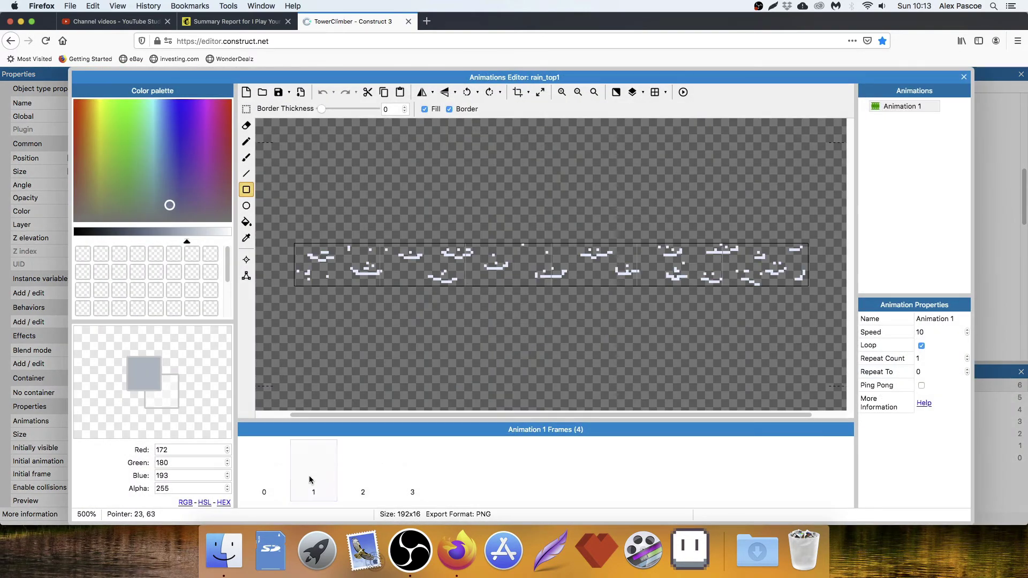
pyautogui.click(363, 473)
pyautogui.click(322, 477)
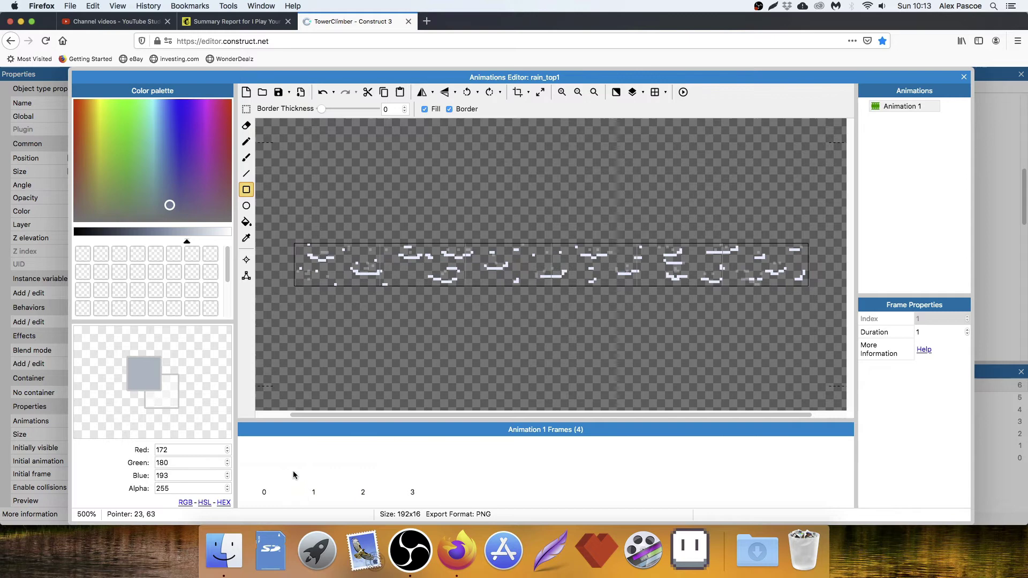
pyautogui.click(964, 77)
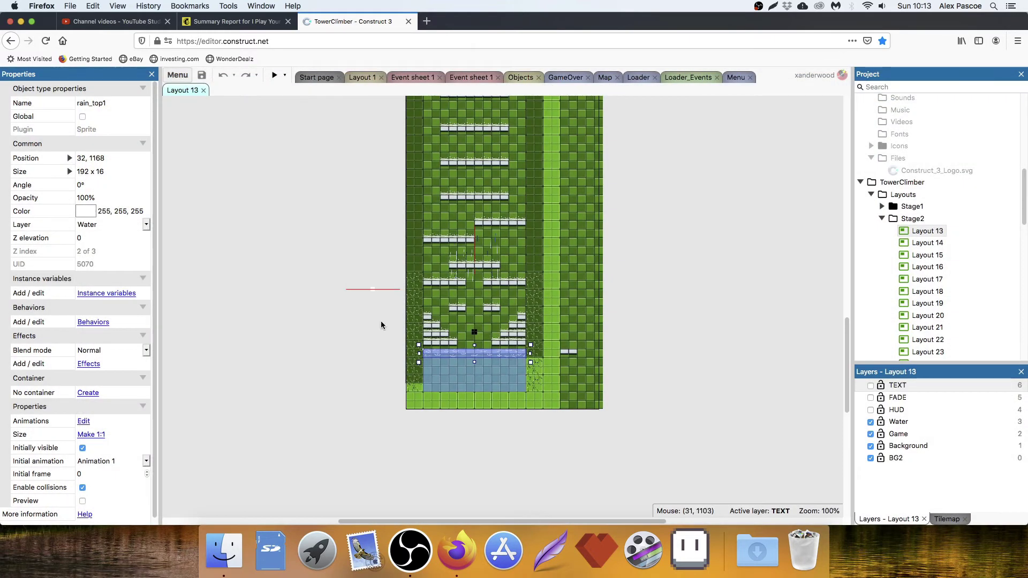
pyautogui.click(382, 326)
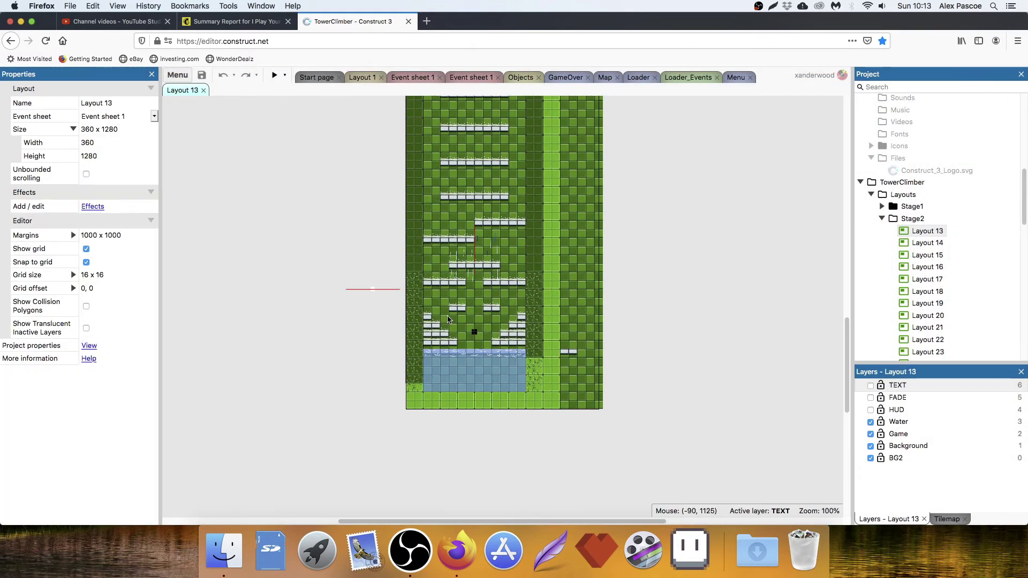
pyautogui.click(274, 76)
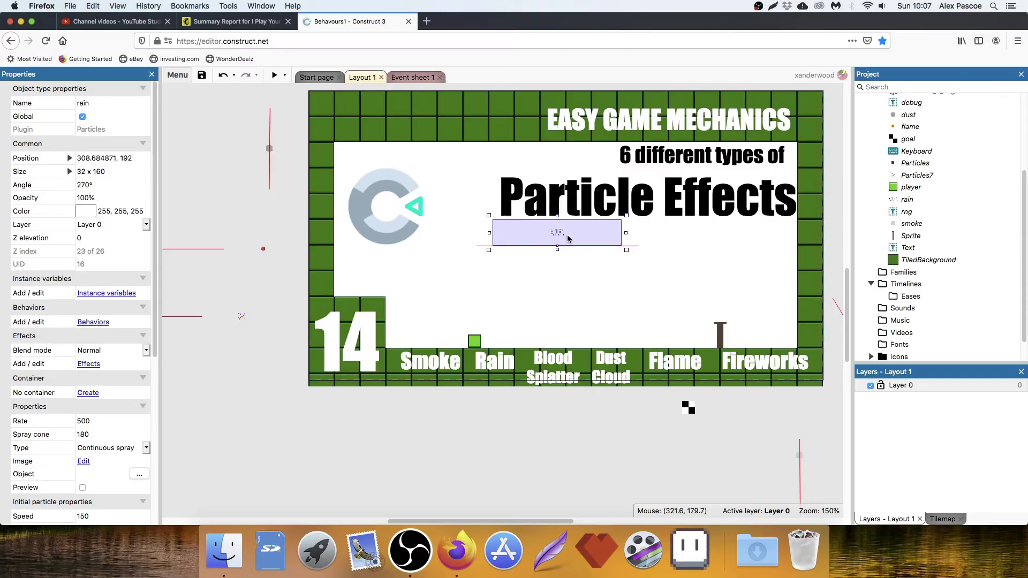
# - Shift the rain emitter to about 319, 179 beneath the title in Layout 1 and preview its particles briefly
pyautogui.moveTo(571, 232); pyautogui.dragTo(575, 226)
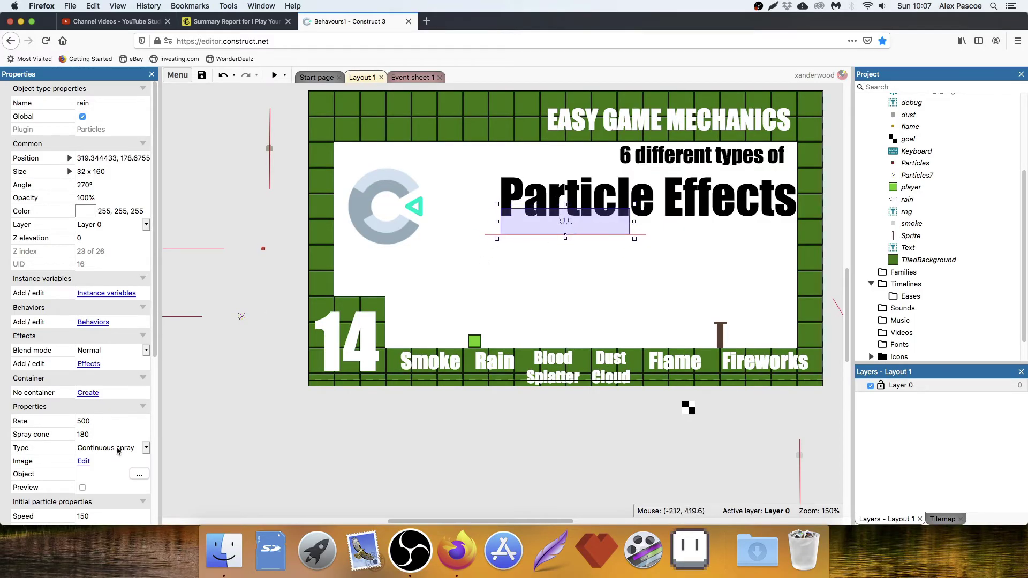
pyautogui.click(82, 488)
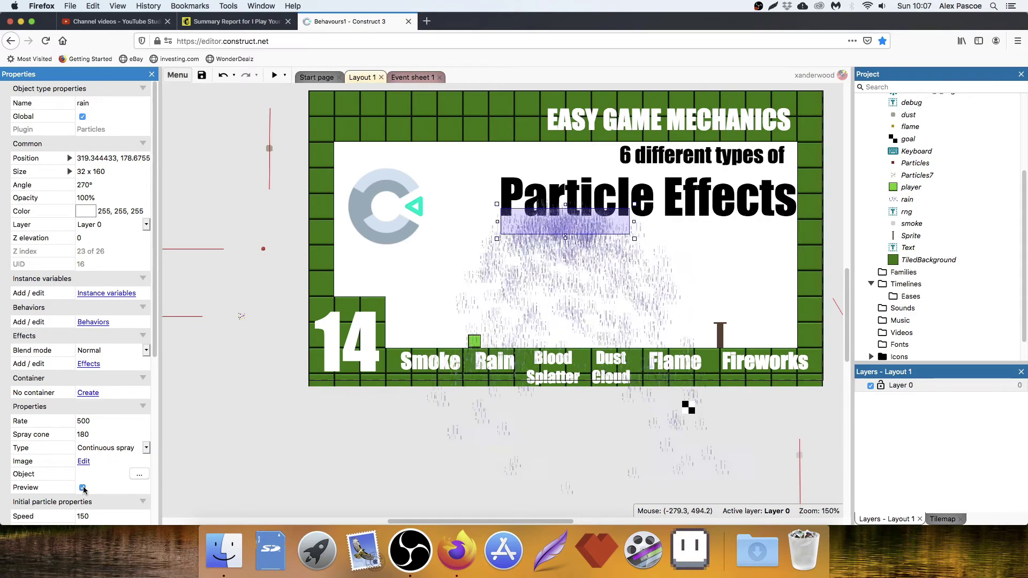
pyautogui.click(83, 487)
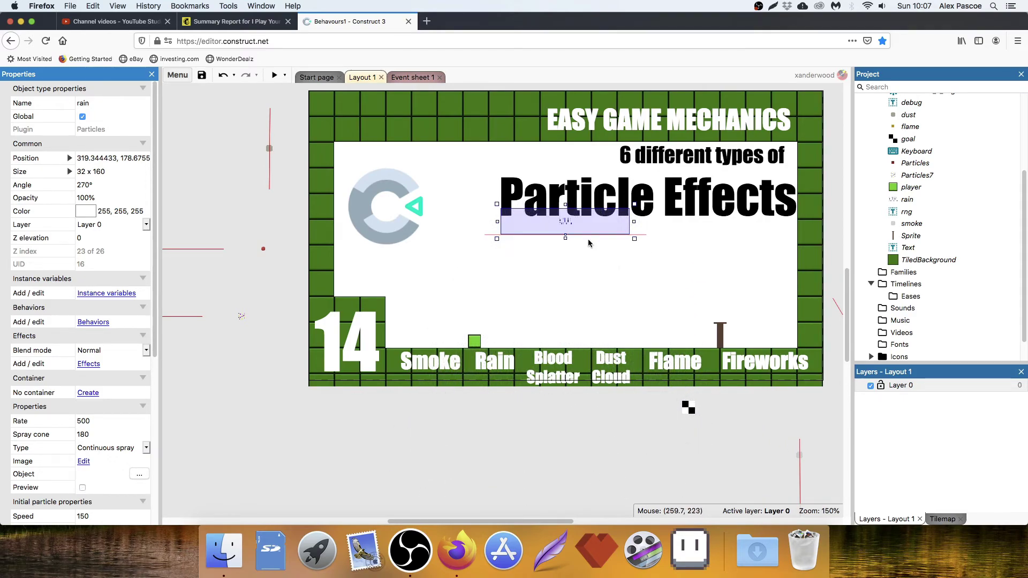
# - Examine the rain emitter's particle image and the size of its canvas
pyautogui.doubleClick(572, 235)
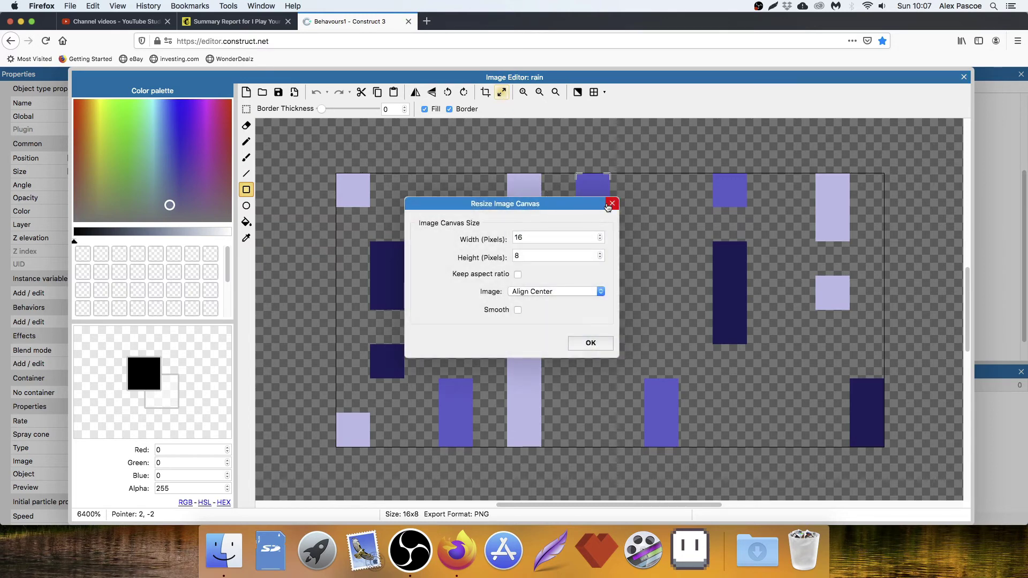
pyautogui.click(610, 204)
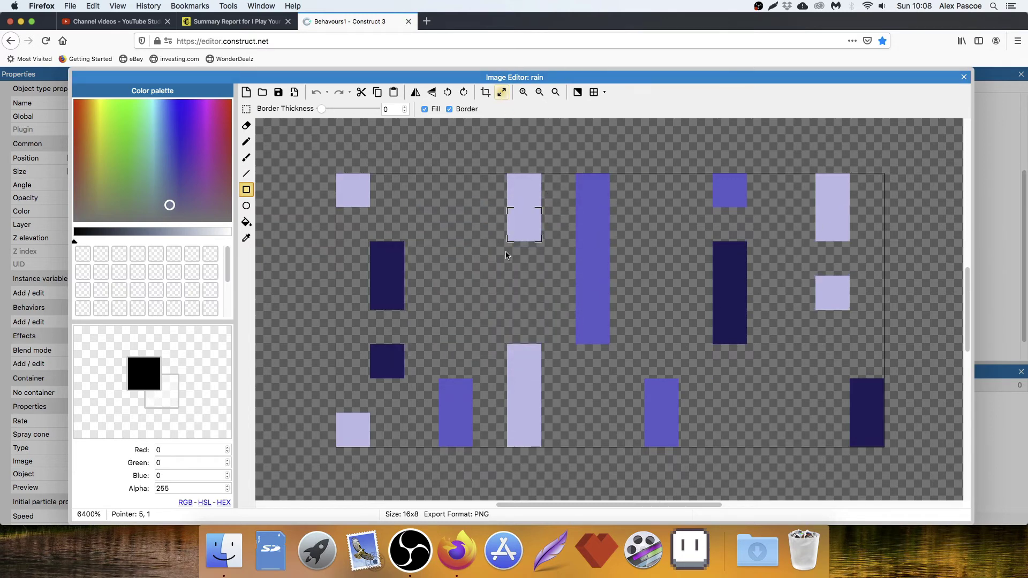
pyautogui.click(964, 78)
# - Review the rain emitter's spray settings, initial particle properties and particle lifetime properties
pyautogui.scroll(-3, 134, 327)
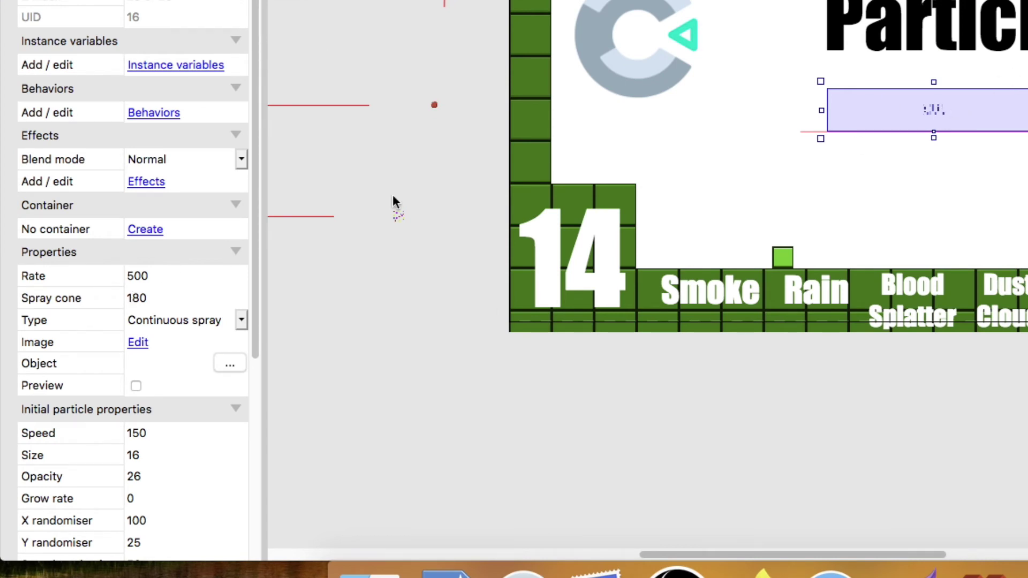
pyautogui.scroll(-2, 365, 265)
pyautogui.scroll(-4, 156, 267)
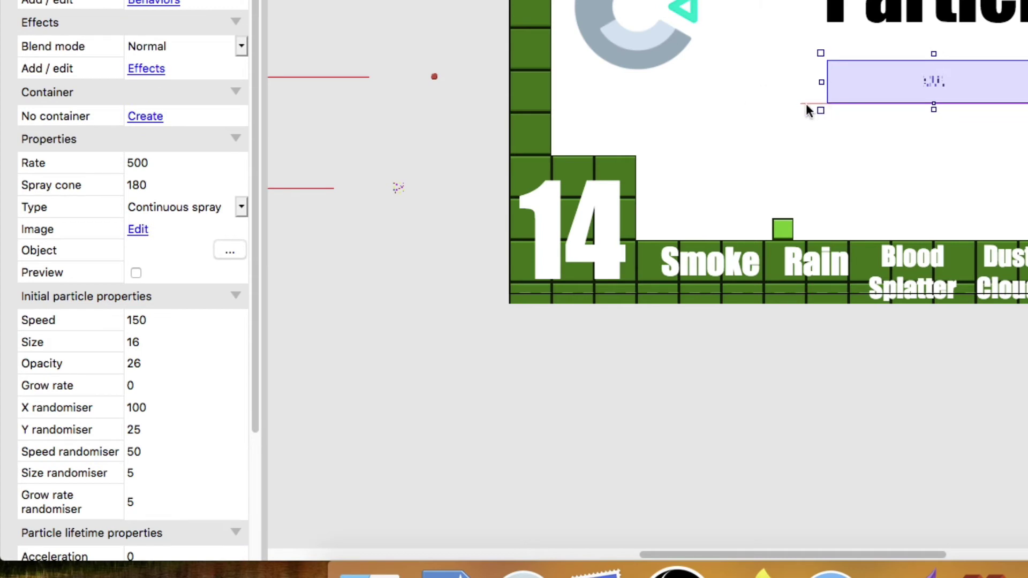
pyautogui.scroll(-1, 173, 209)
pyautogui.scroll(-3, 173, 209)
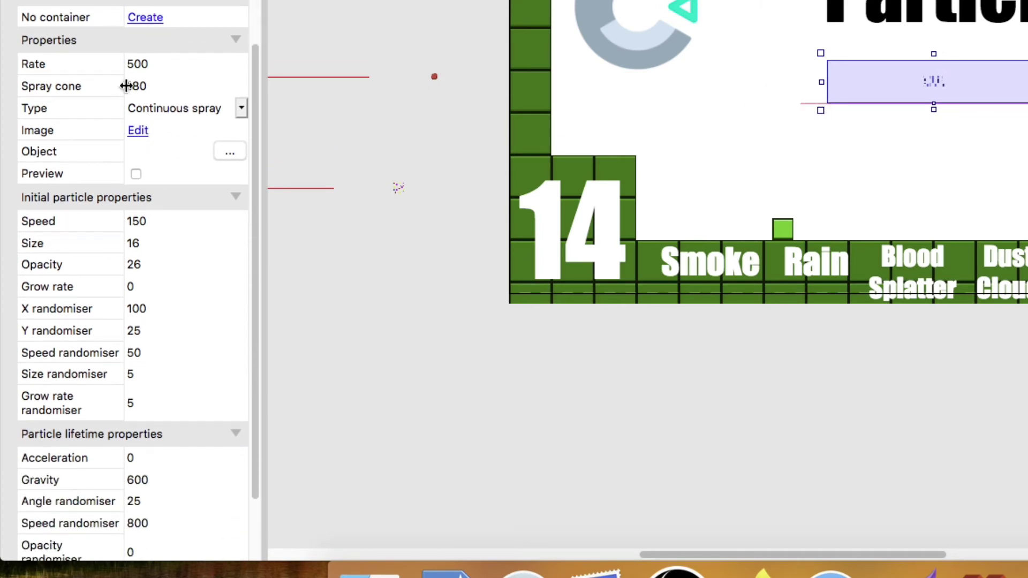
pyautogui.scroll(-3, 135, 177)
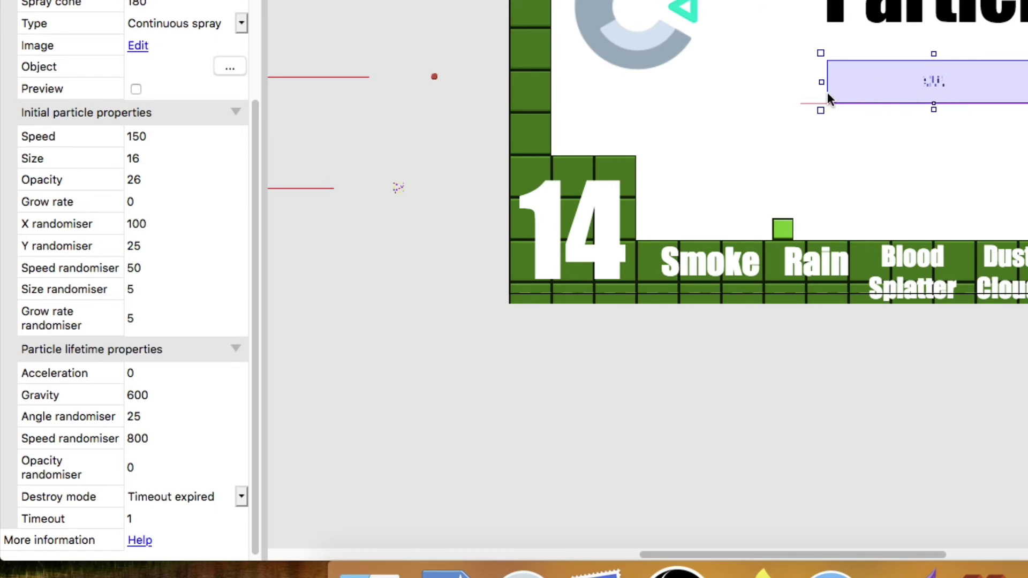
pyautogui.scroll(-1, 135, 231)
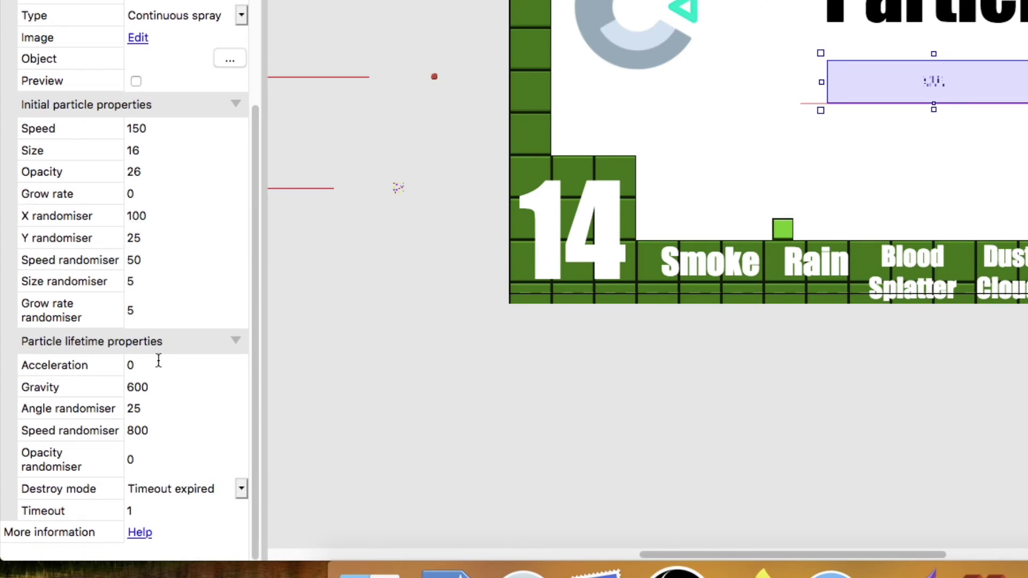
# - Check the rain emitter's Gravity property and preview the falling rain, switching the preview off again
pyautogui.click(149, 390)
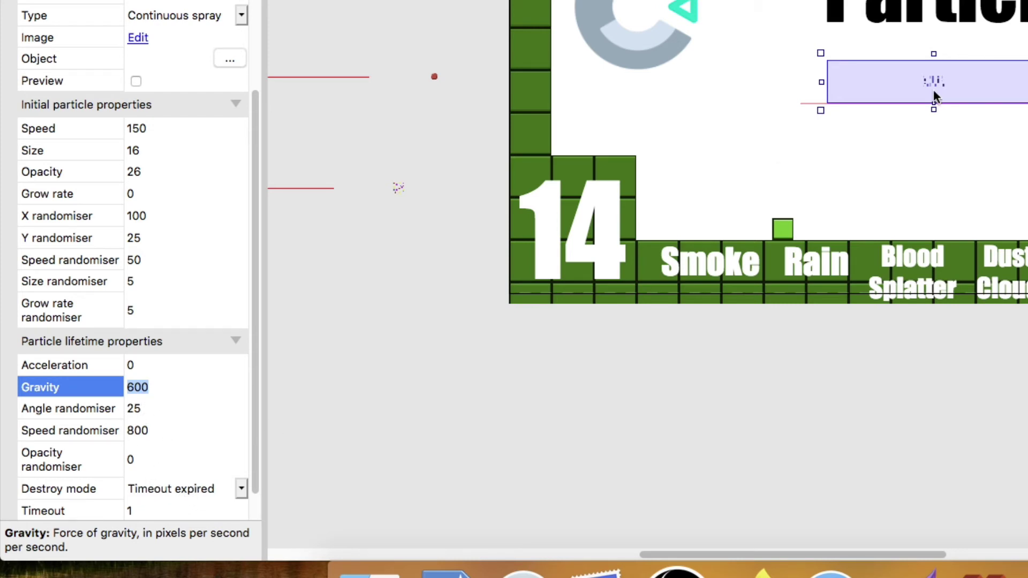
pyautogui.click(136, 80)
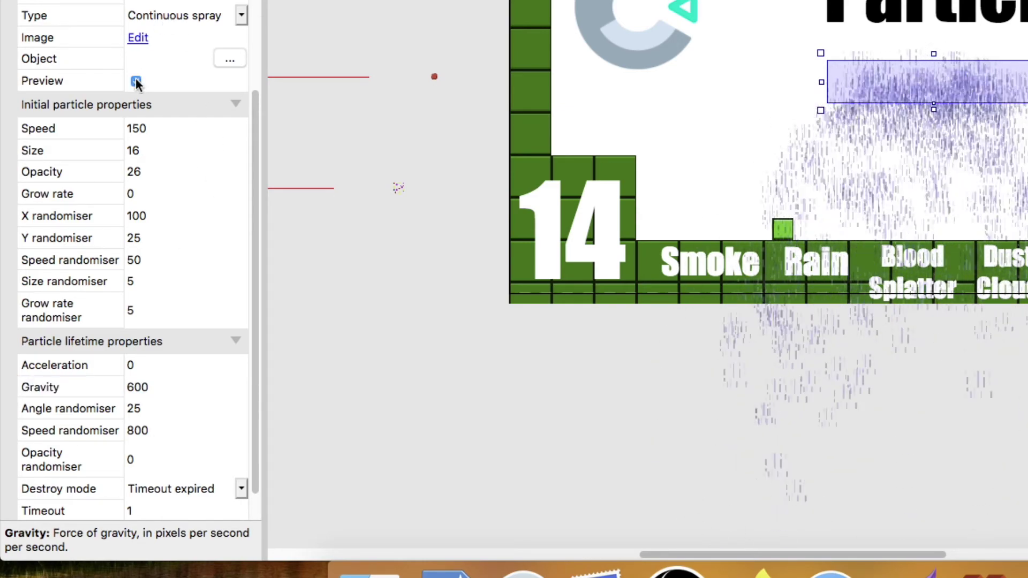
pyautogui.click(136, 81)
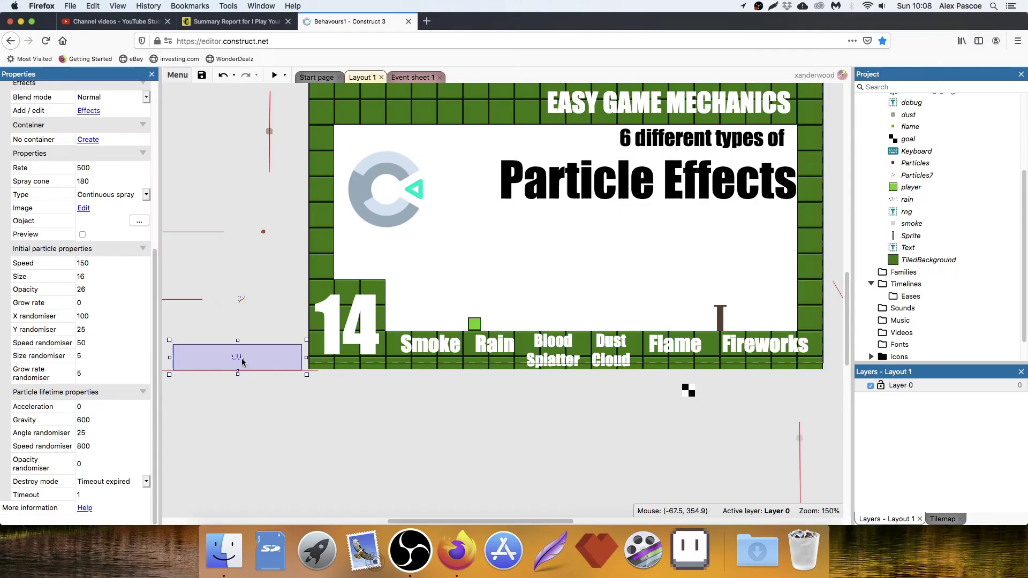
# - Move the smoke emitter from outside the layout onto the level floor at about 323, 320, view its smoke and switch its preview off
pyautogui.moveTo(799, 438); pyautogui.dragTo(571, 270)
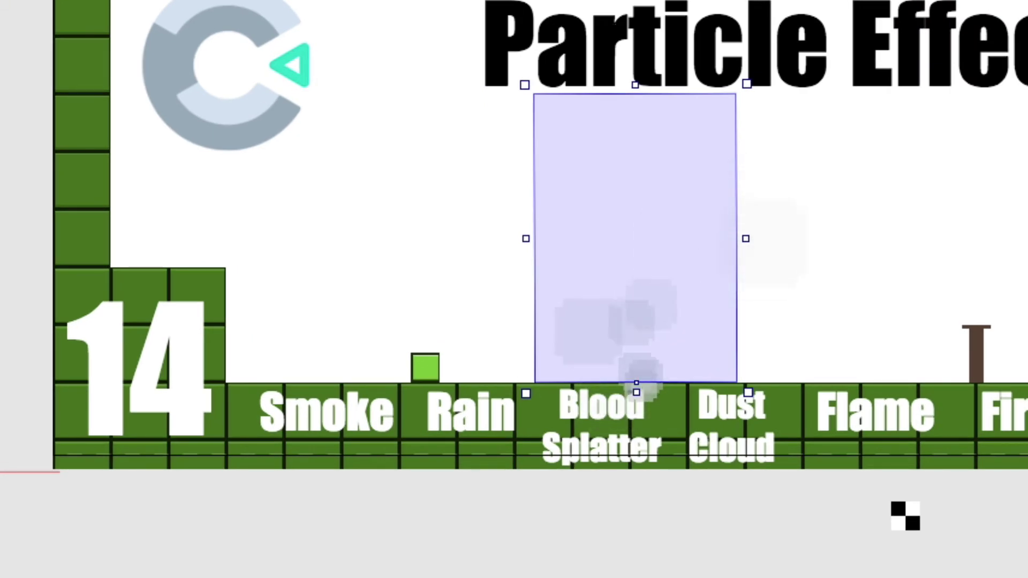
pyautogui.press('Escape')
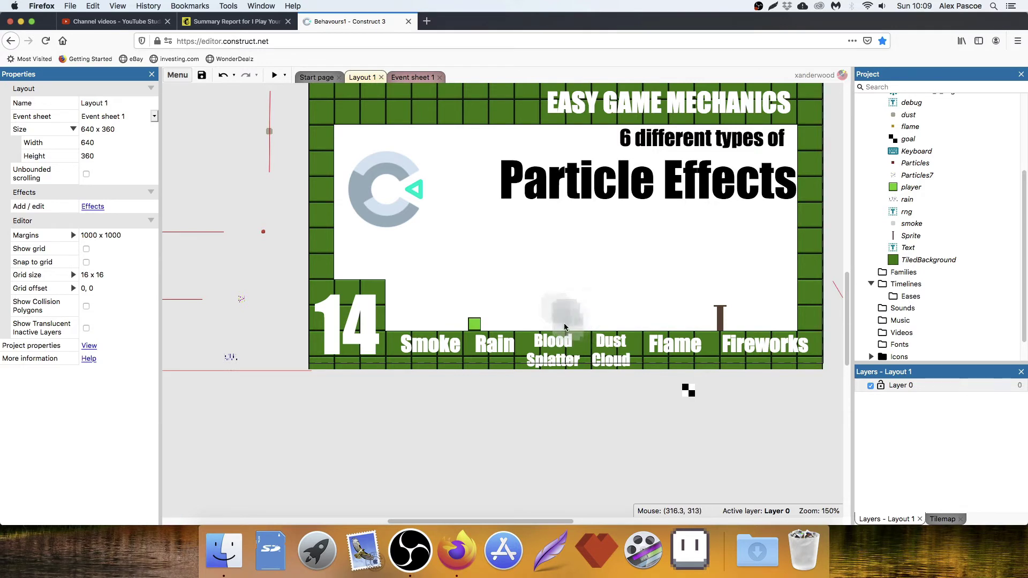
pyautogui.click(559, 233)
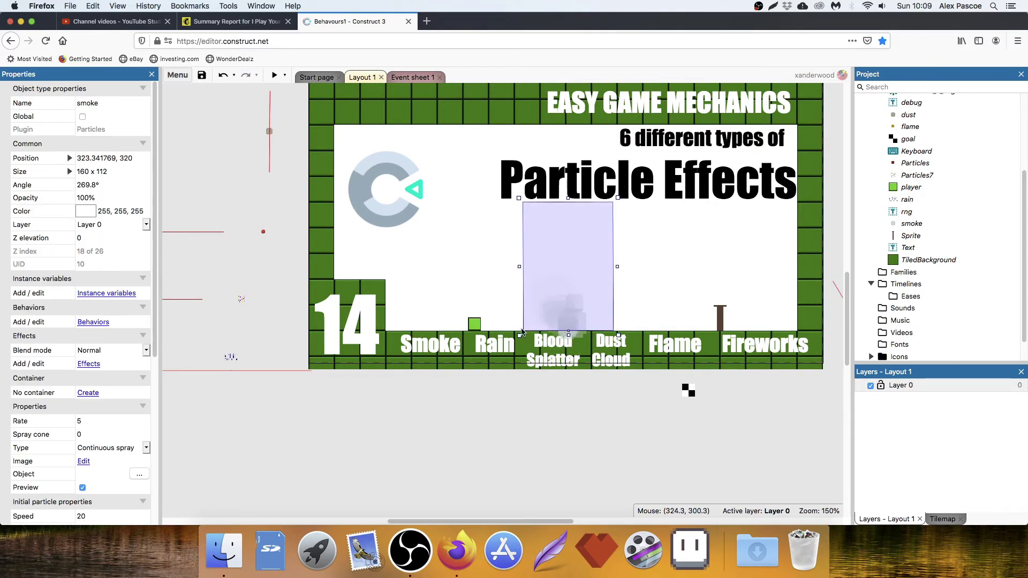
pyautogui.click(83, 488)
# - Review the smoke emitter's rate, initial particle properties and particle lifetime properties
pyautogui.scroll(-5, 85, 479)
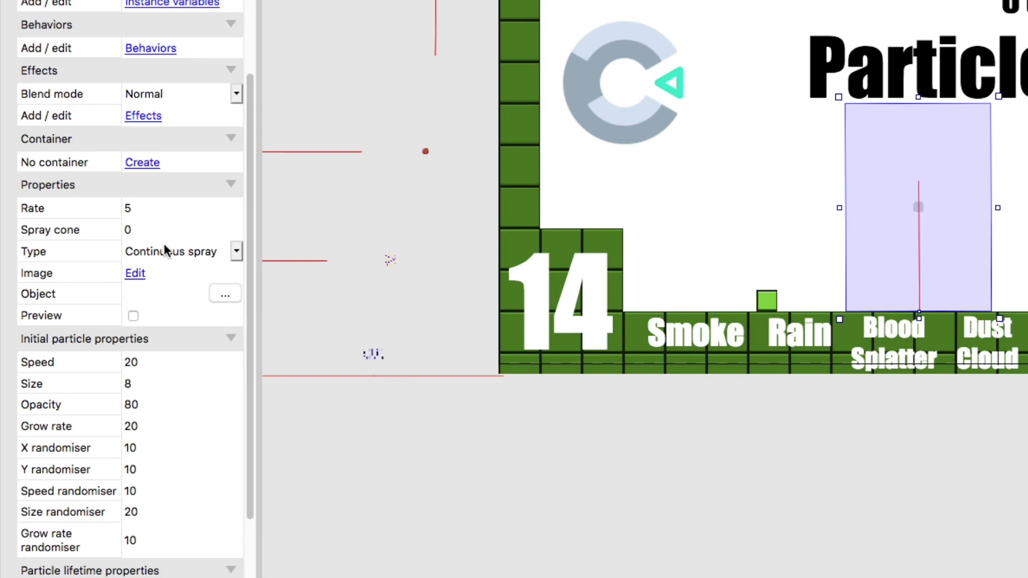
pyautogui.scroll(-3, 168, 252)
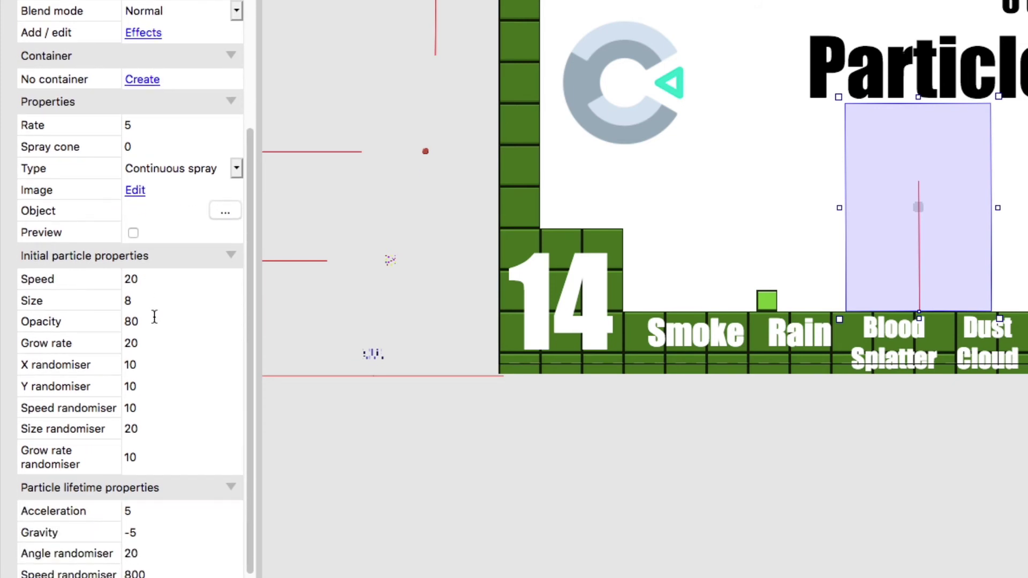
pyautogui.scroll(-3, 154, 317)
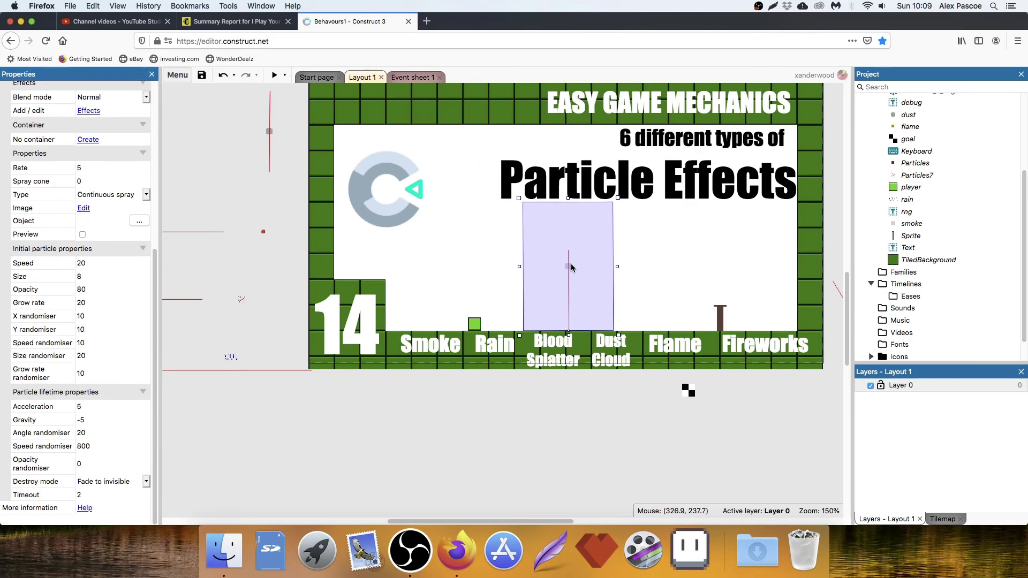
# - Examine the smoke image's canvas size, brighten the drawing colour to RGB 172, 179, 193 and open its alpha value
pyautogui.doubleClick(963, 225)
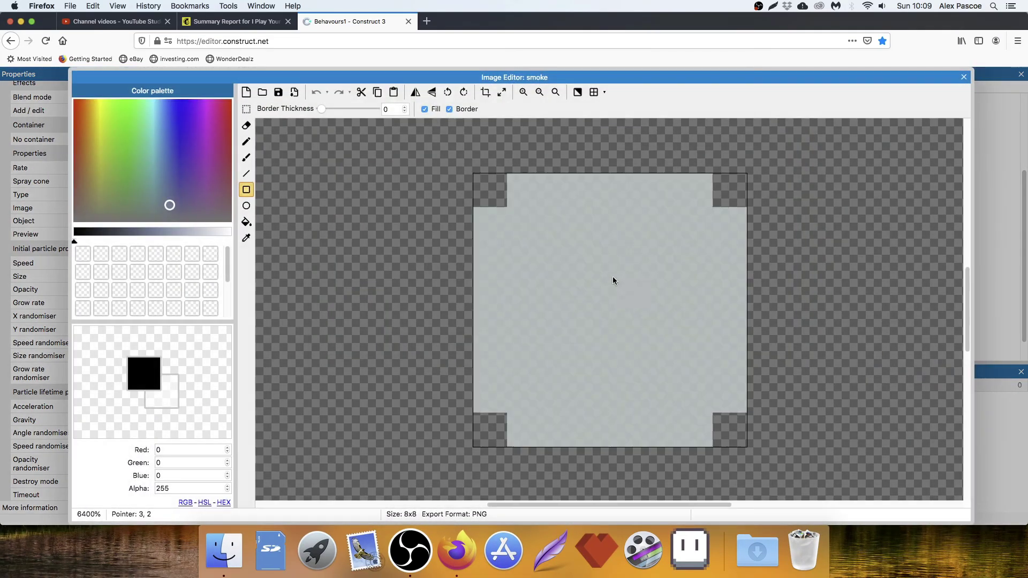
pyautogui.click(507, 95)
pyautogui.click(612, 205)
pyautogui.click(187, 233)
pyautogui.click(177, 489)
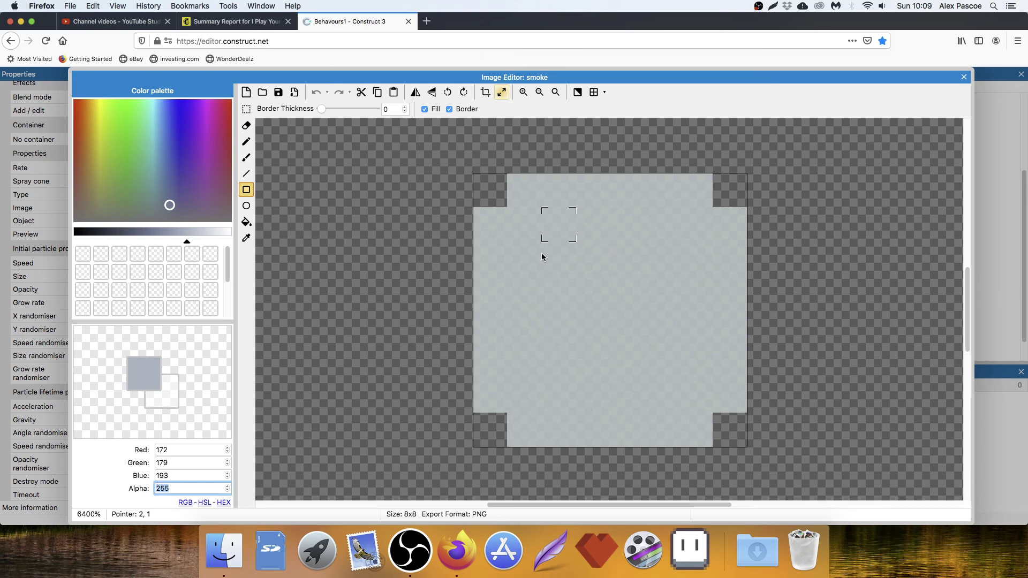
pyautogui.click(963, 77)
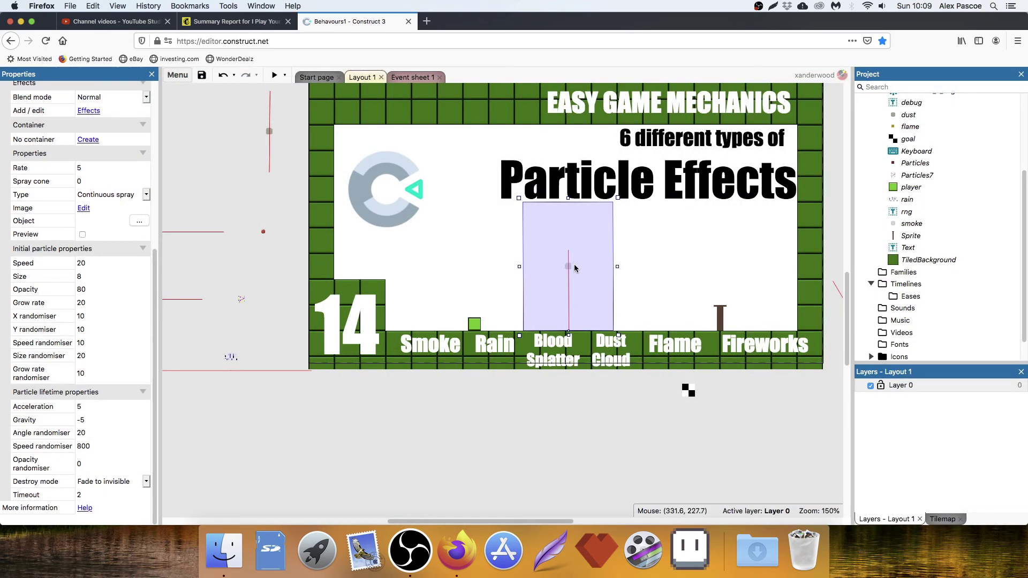
# - Move the smoke emitter outside the layout and place the flame emitter on top of the brown post at about 513, 288
pyautogui.moveTo(569, 266); pyautogui.dragTo(213, 145)
pyautogui.hscroll(5, 696, 375)
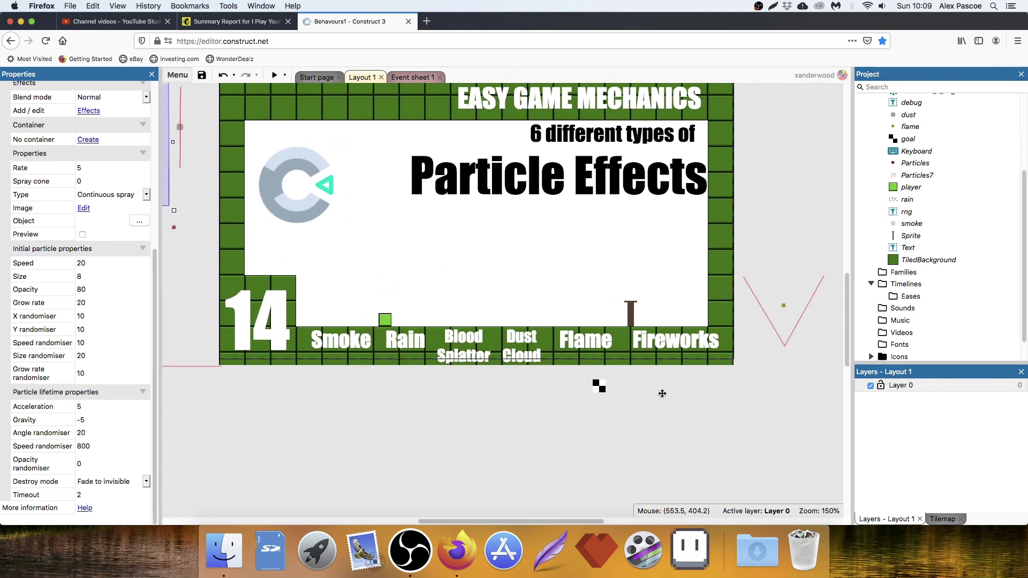
pyautogui.moveTo(745, 328); pyautogui.dragTo(598, 287)
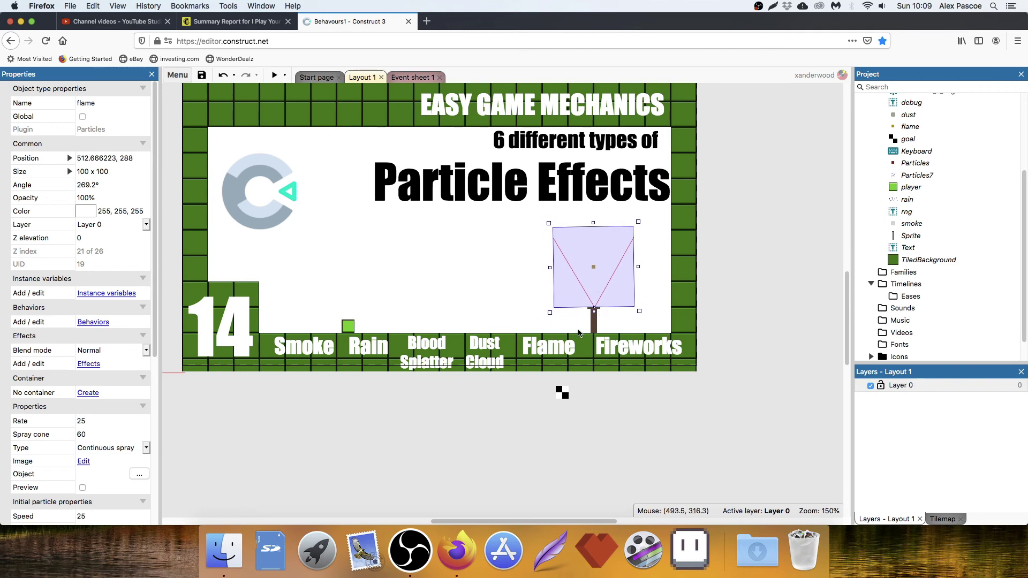
# - Preview the flame emitter's particles on the post with the emitter deselected, and switch the preview off again
pyautogui.click(82, 487)
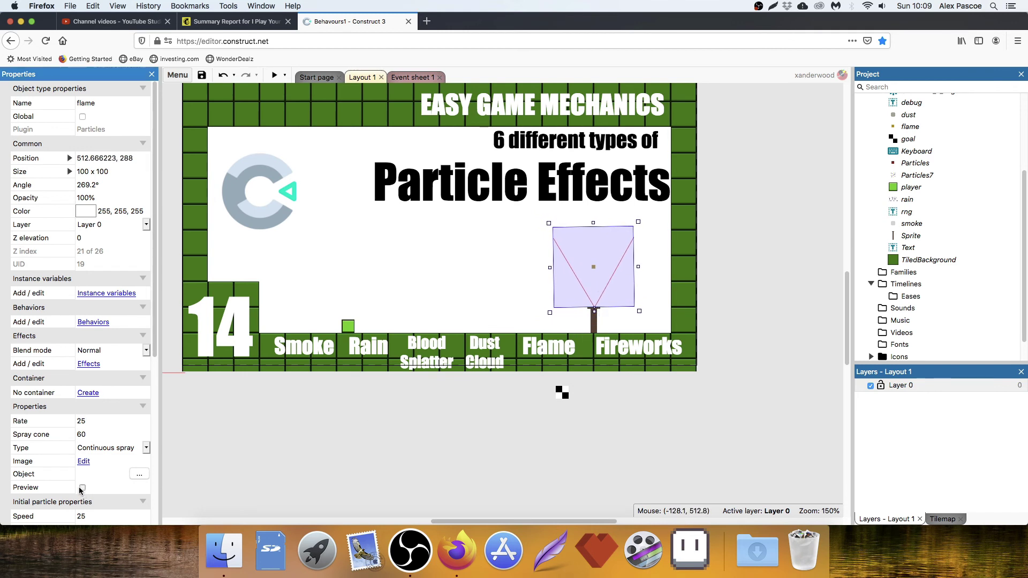
pyautogui.click(294, 478)
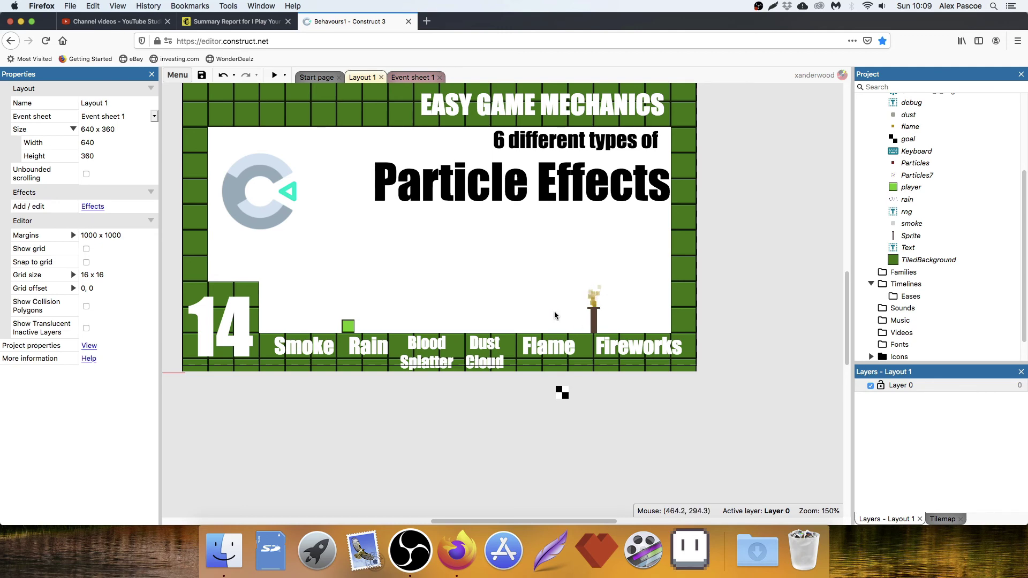
pyautogui.click(554, 293)
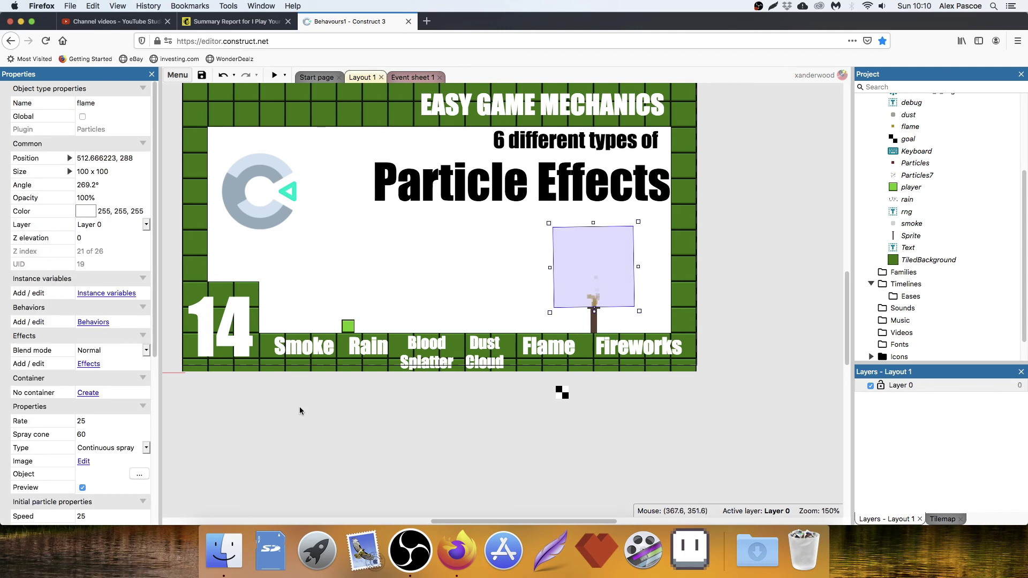
pyautogui.click(82, 487)
# - Examine the flame emitter's particle image and review its spray settings and initial particle properties, leaving the emitter deselected
pyautogui.doubleClick(597, 269)
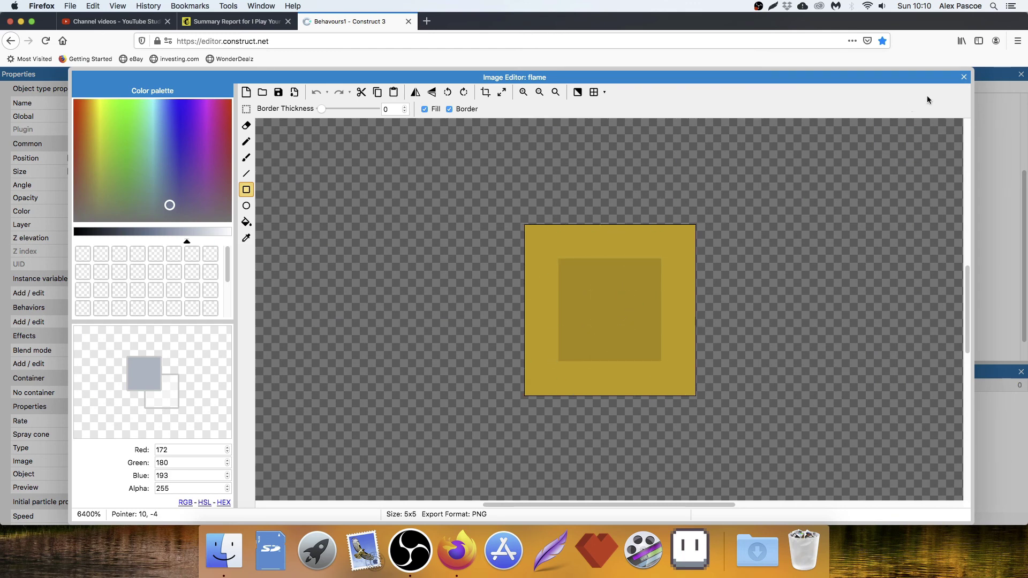
pyautogui.click(963, 77)
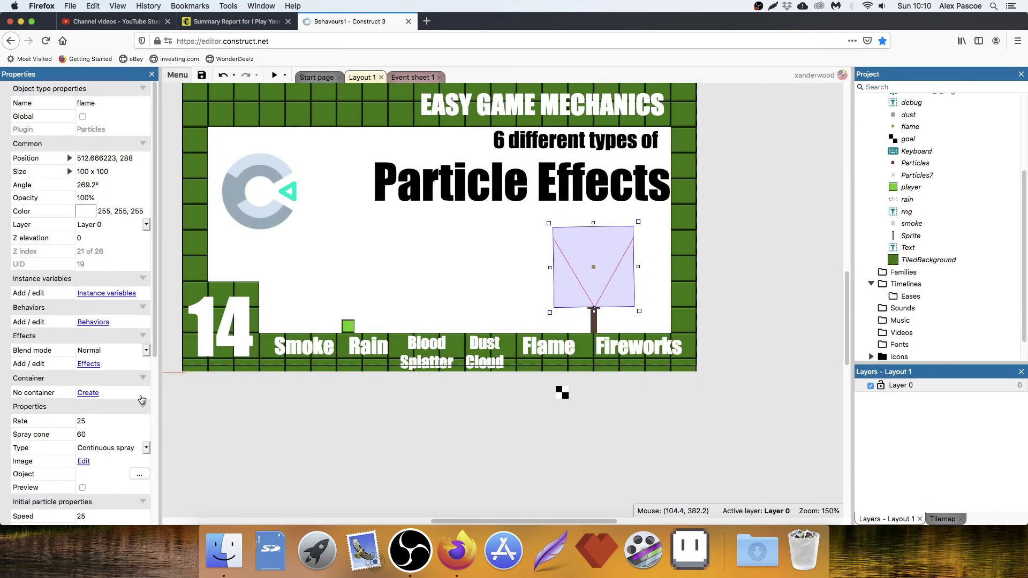
pyautogui.scroll(-5, 114, 400)
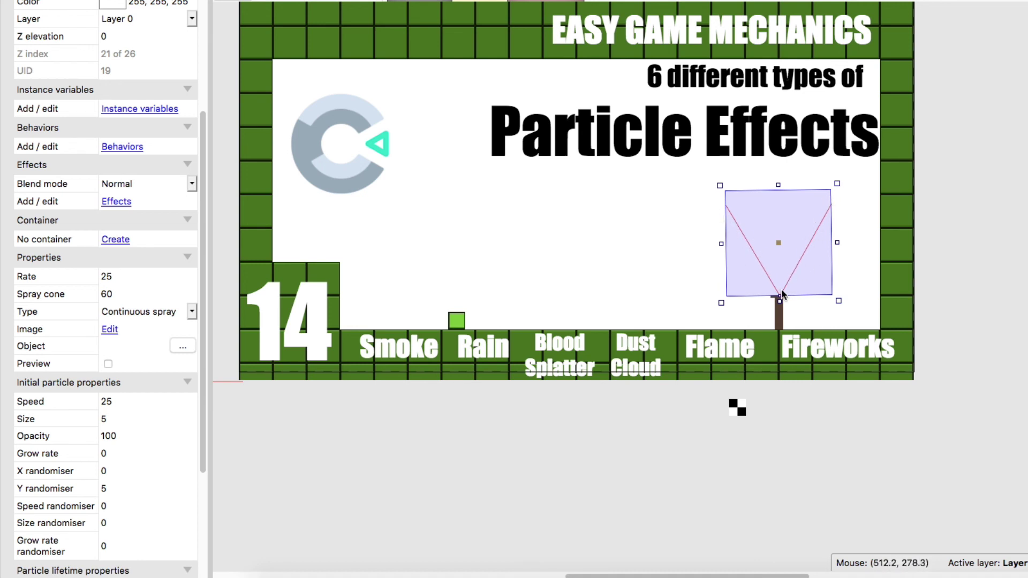
pyautogui.scroll(-5, 112, 400)
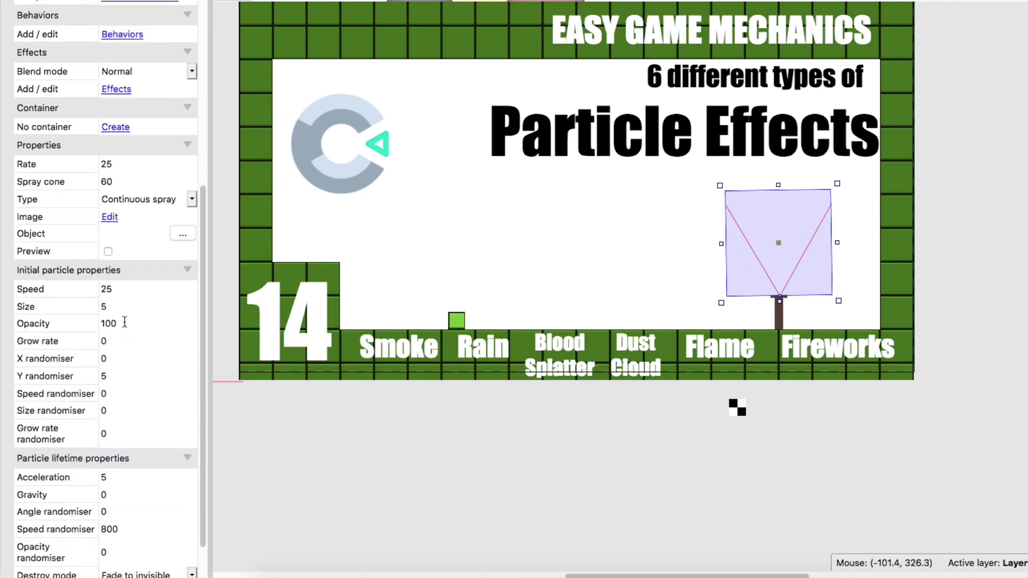
pyautogui.scroll(-2, 137, 348)
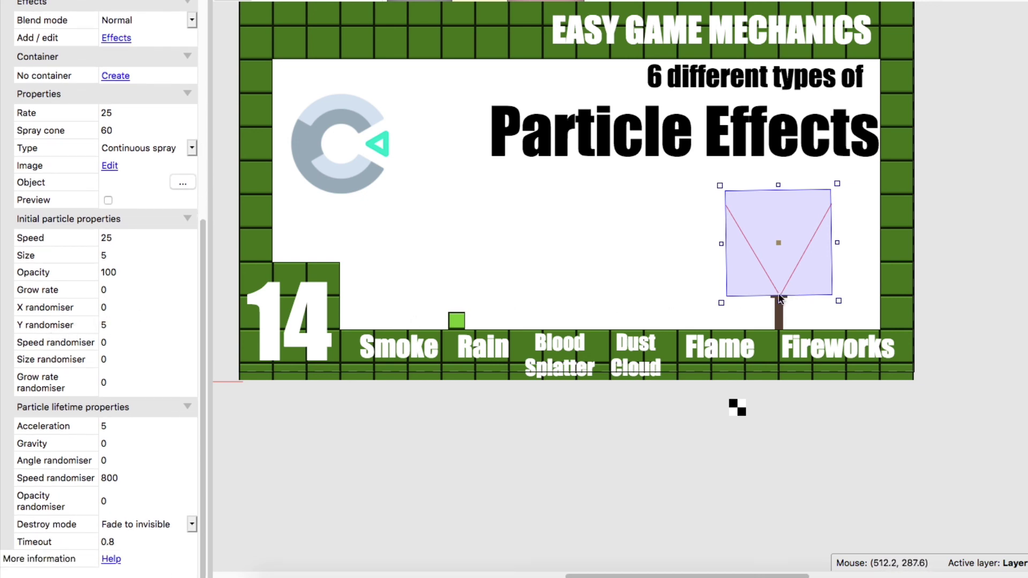
pyautogui.click(808, 397)
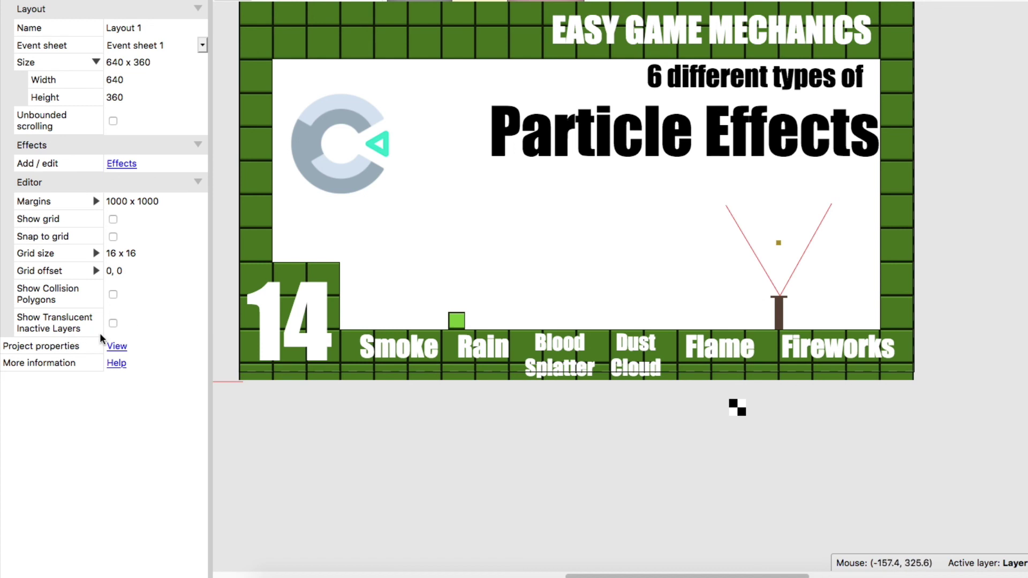
# - Reselect the flame emitter on the post, review its particle lifetime properties through destroy mode and timeout, and deselect it
pyautogui.click(755, 258)
pyautogui.scroll(-5, 89, 423)
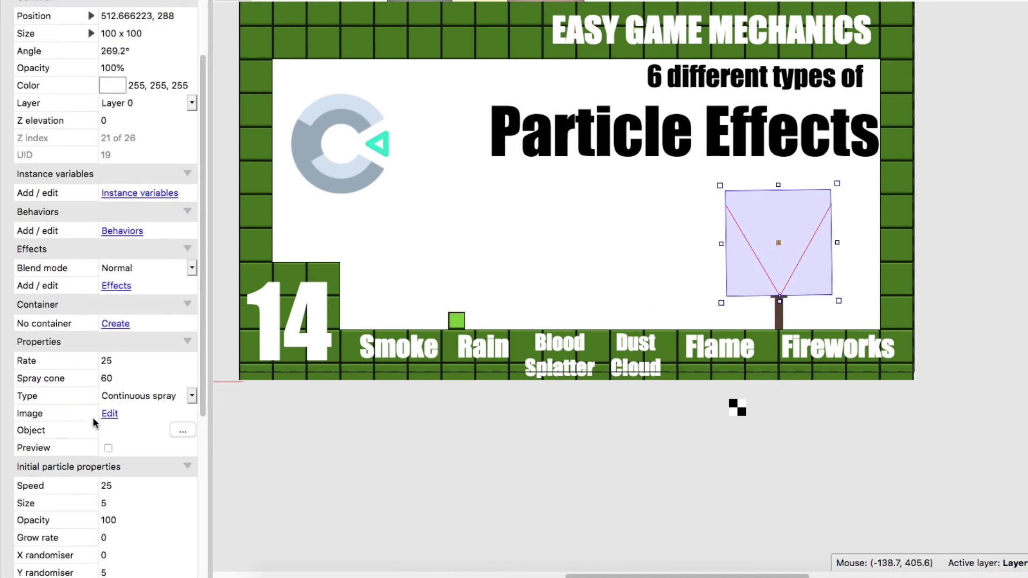
pyautogui.scroll(-2, 129, 336)
pyautogui.scroll(-1, 104, 322)
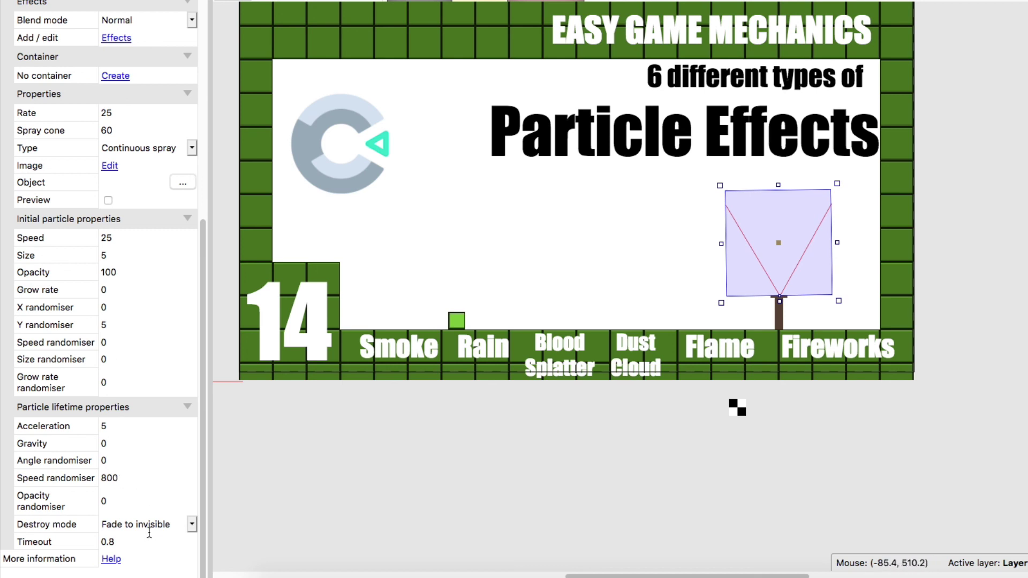
pyautogui.click(983, 247)
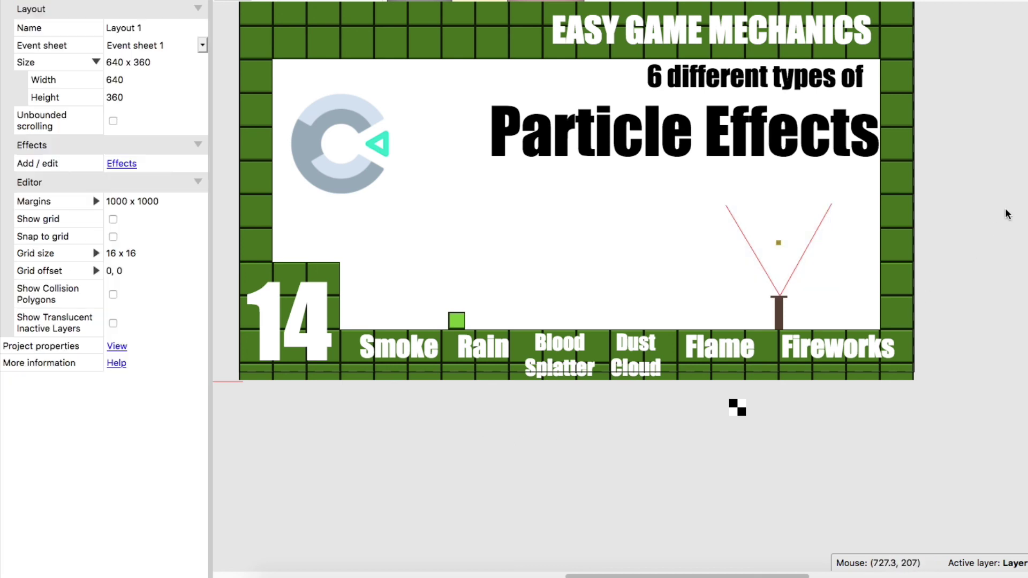